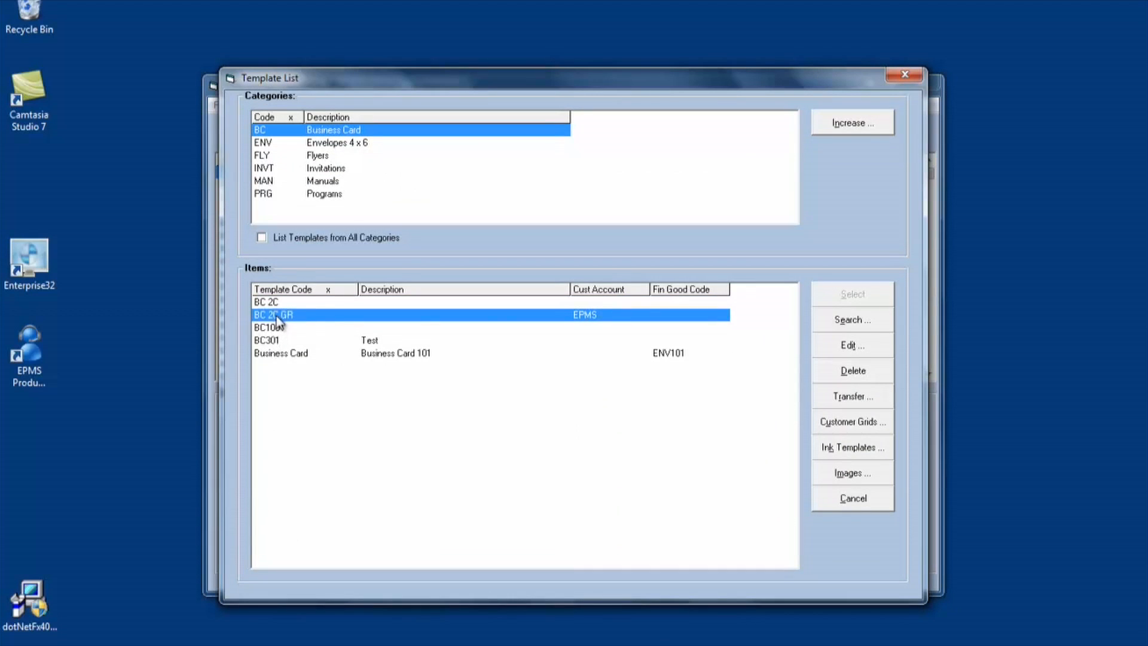
Open the BC 2C GR template, check its customer account, and save it over the existing template before closing the template list
left_click(853, 346)
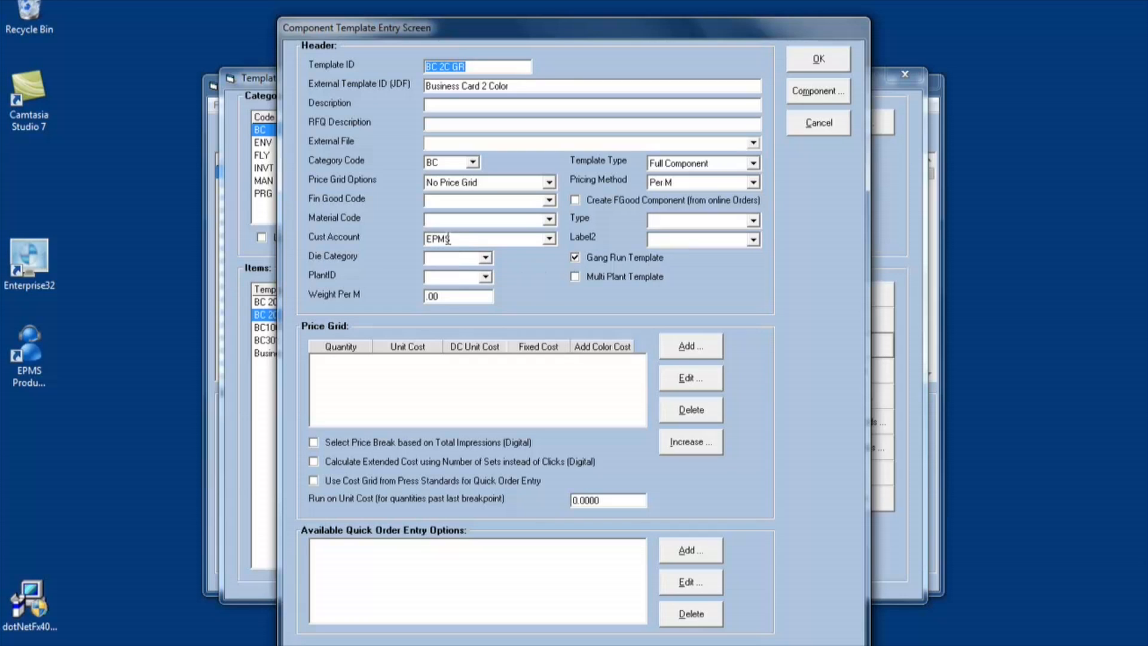
left_click_drag(427, 239, 458, 238)
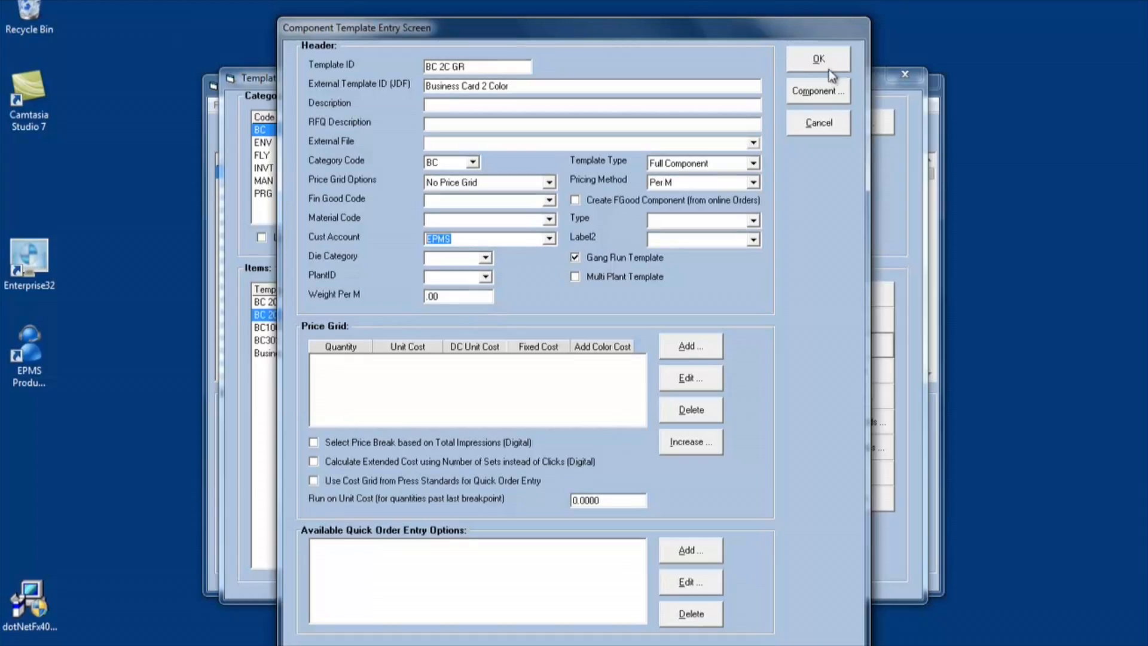
left_click(817, 63)
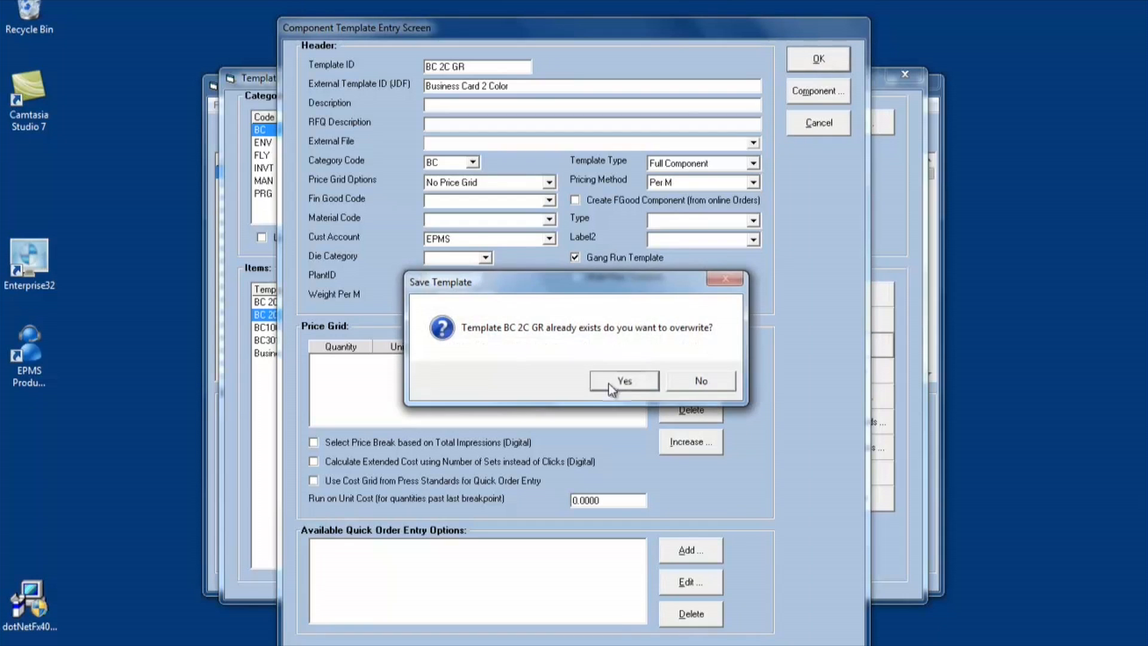
left_click(623, 381)
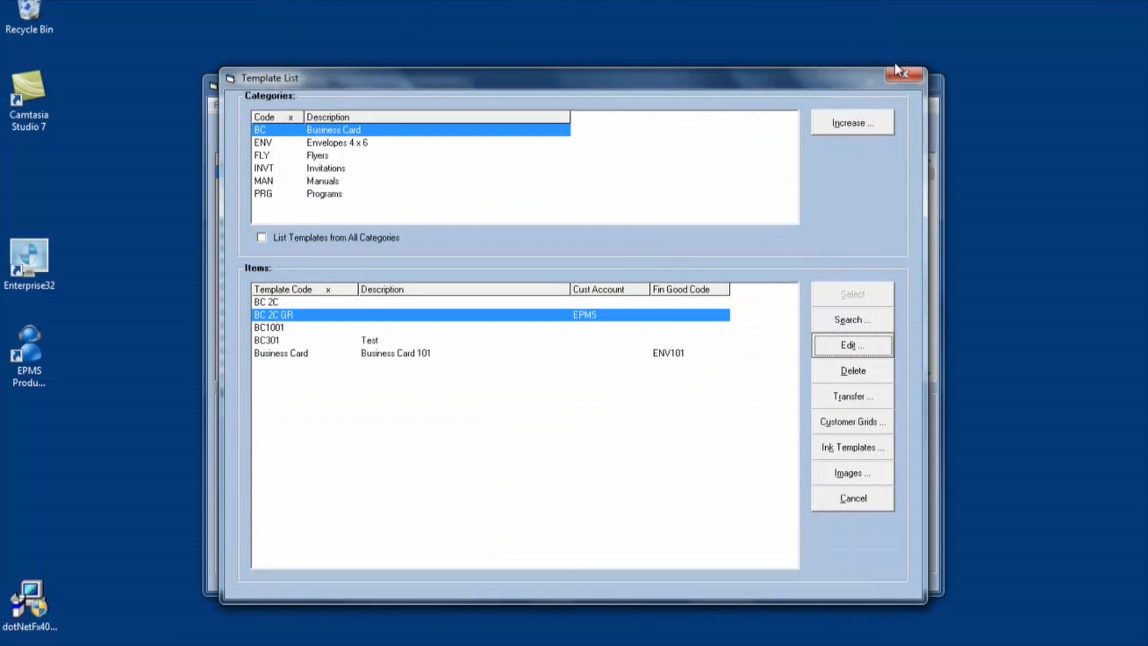
left_click(906, 76)
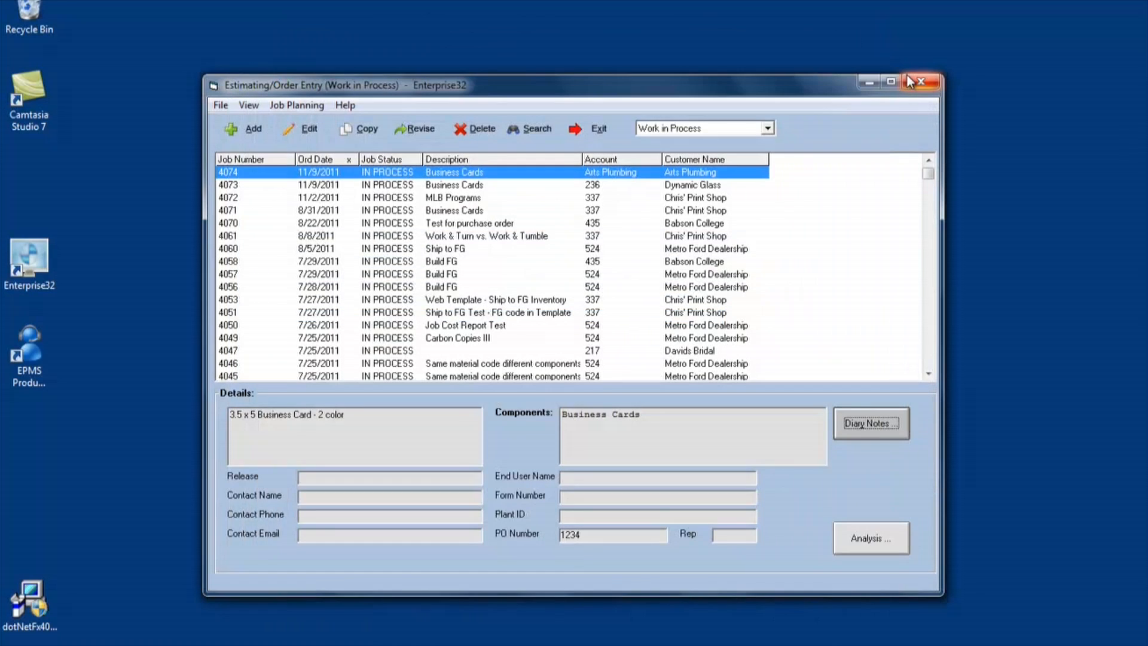
Start a new gang run from job planning with the description "Busomess Card Gang Run"
left_click(297, 107)
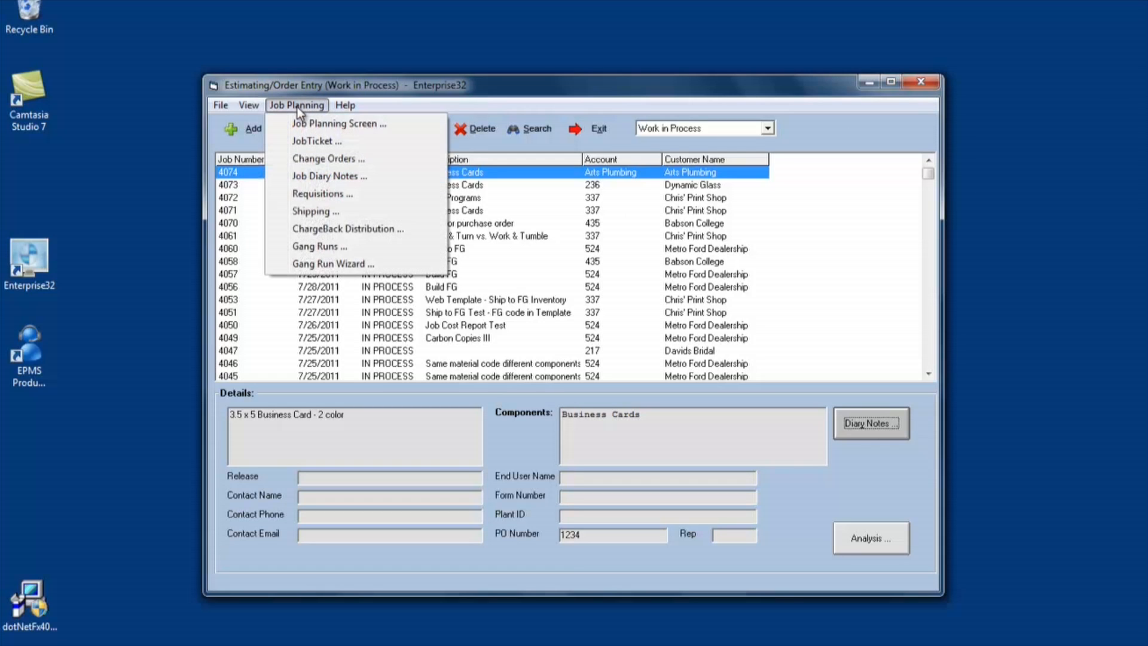
left_click(310, 249)
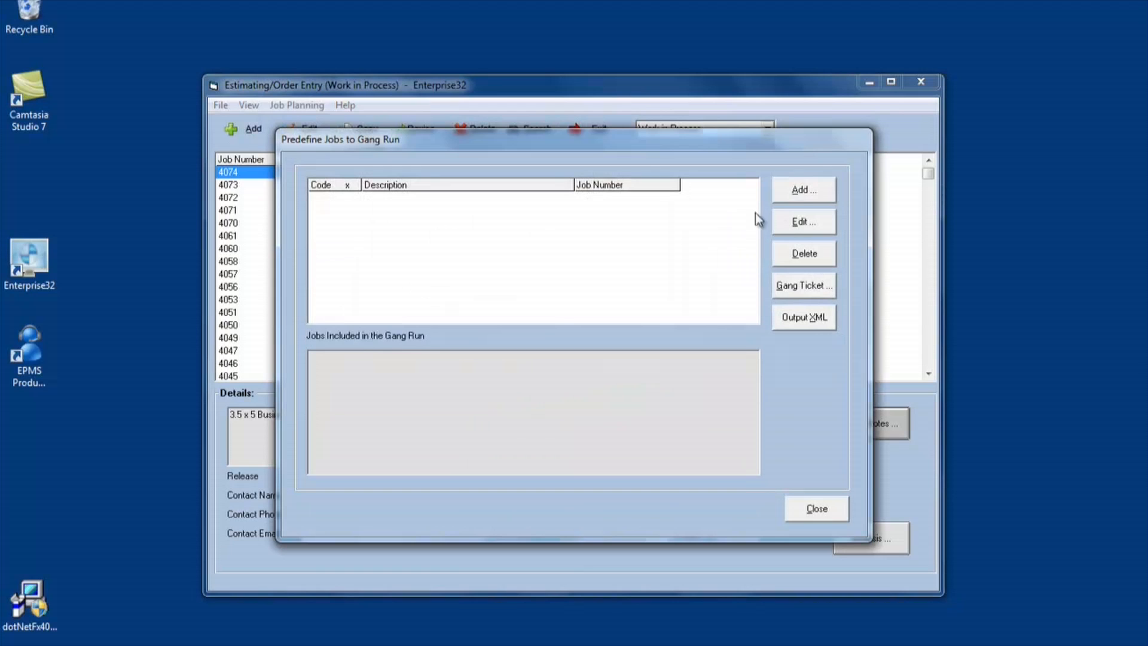
left_click(809, 195)
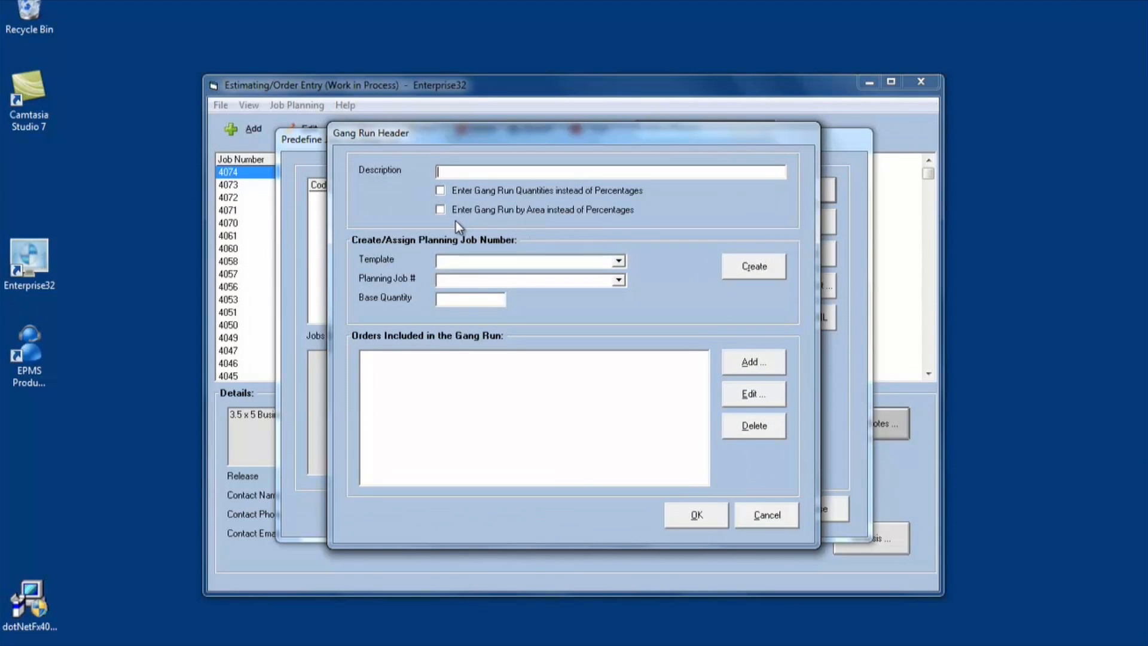
type("b")
key("BackSpace")
type("Busomess Card Gang Run")
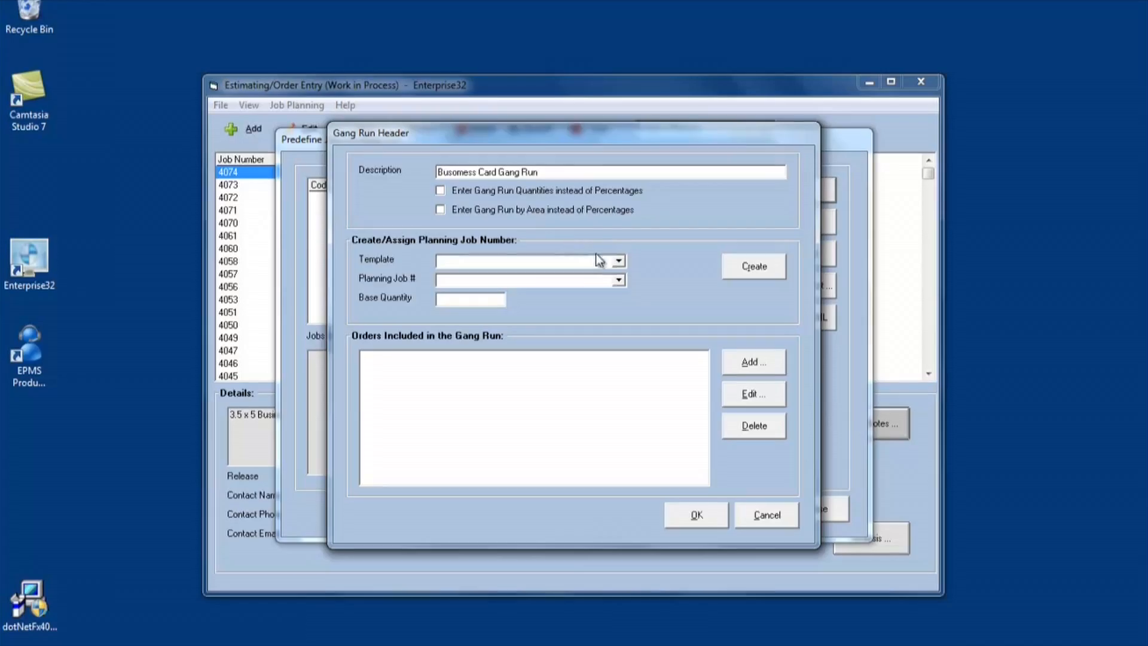
Create the gang run's planning job from template BC 2C GR with a base quantity of 2000
left_click(620, 262)
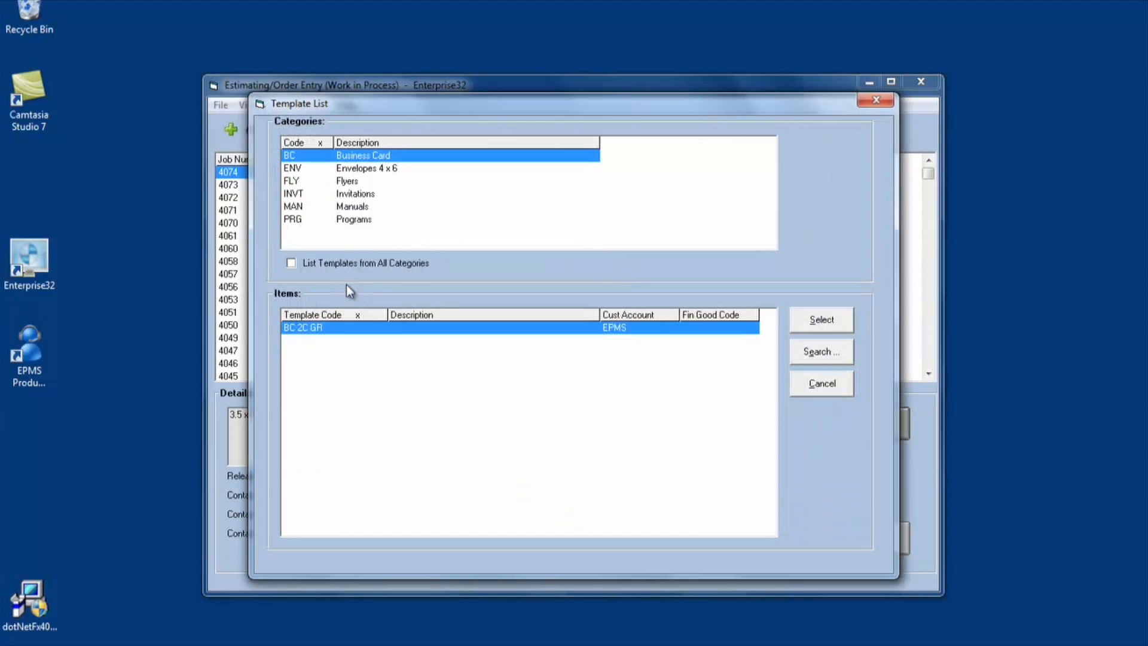
left_click(831, 323)
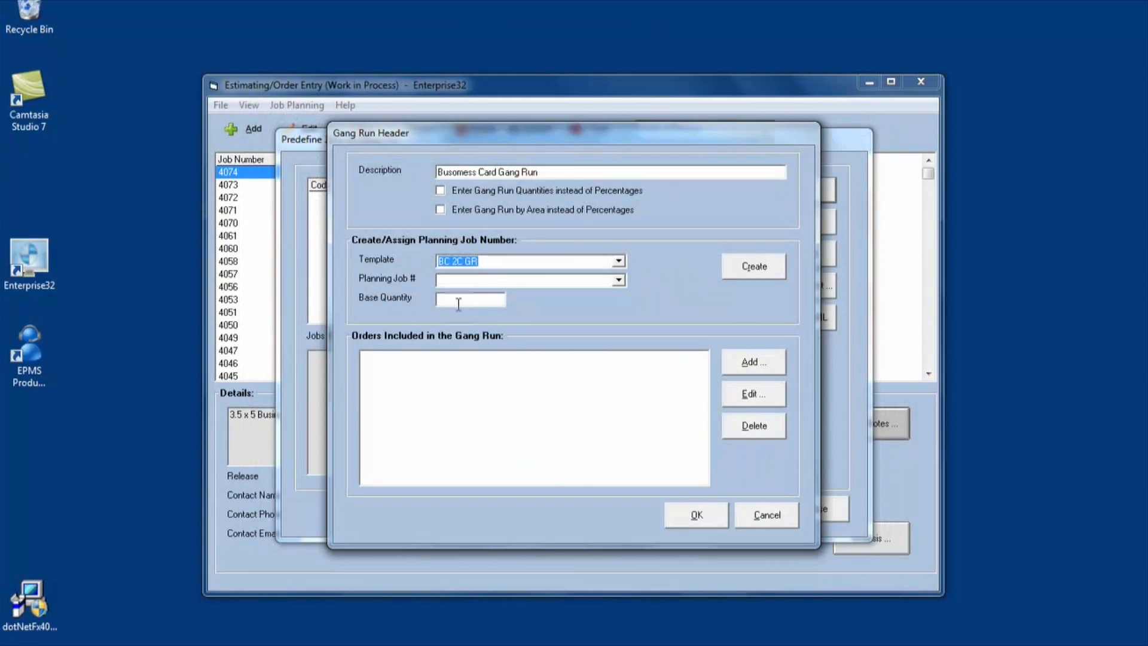
left_click(458, 301)
type("2000")
left_click(756, 267)
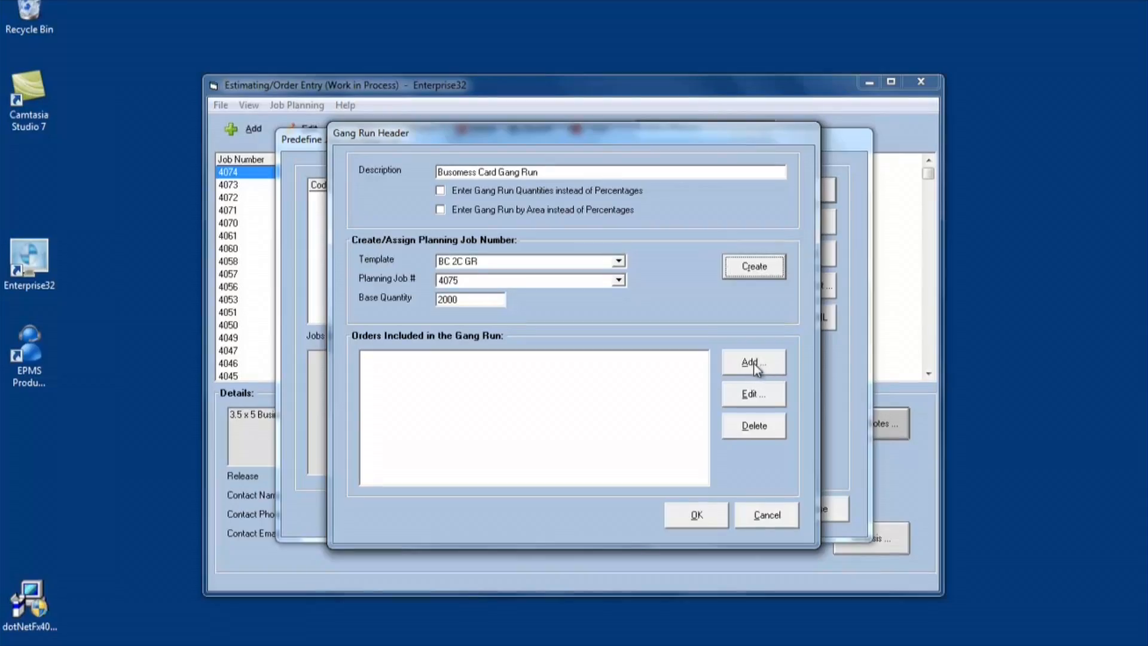
Add component 1 of the Dynamic Glass Business Cards job to the gang run at 50 percent
left_click(755, 364)
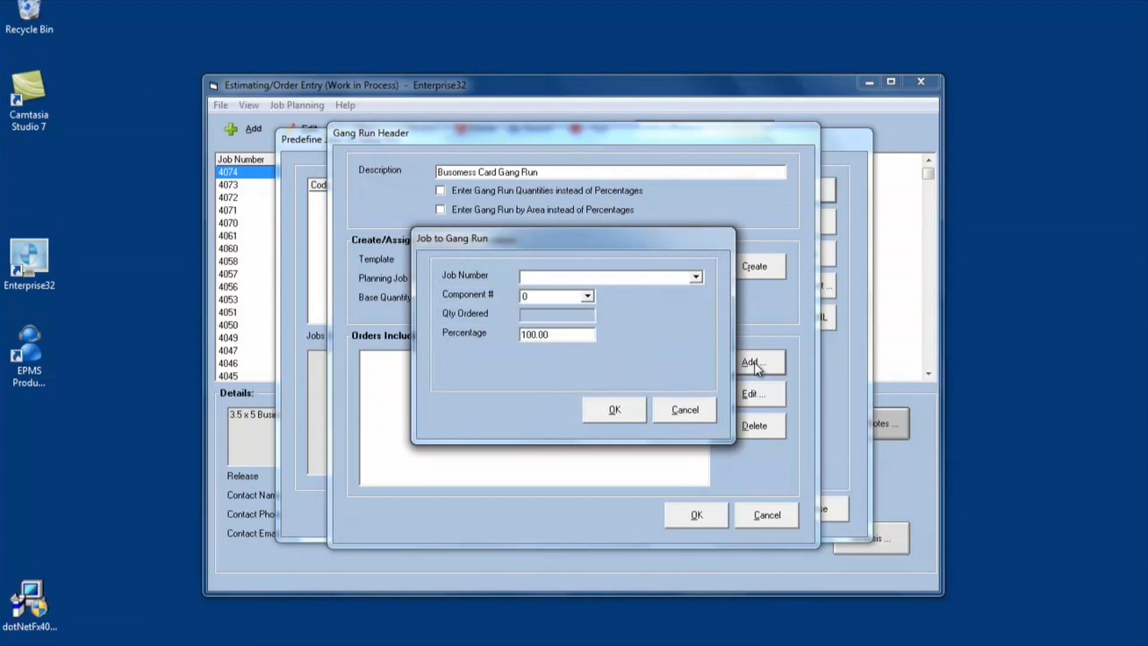
left_click(696, 278)
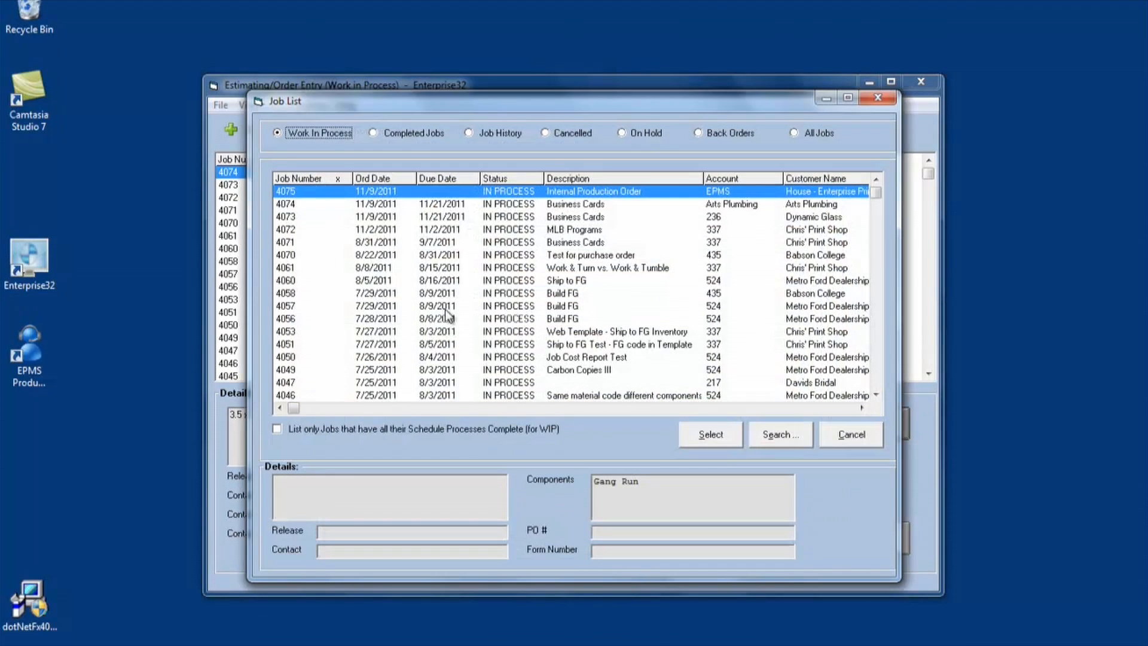
left_click(288, 218)
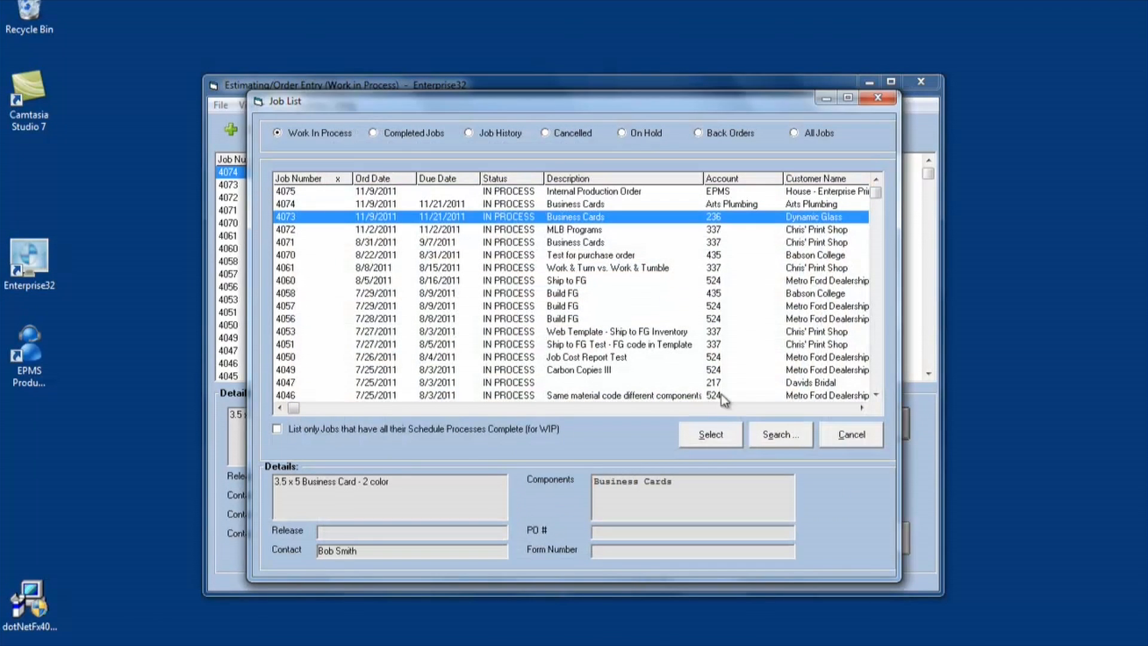
left_click(710, 437)
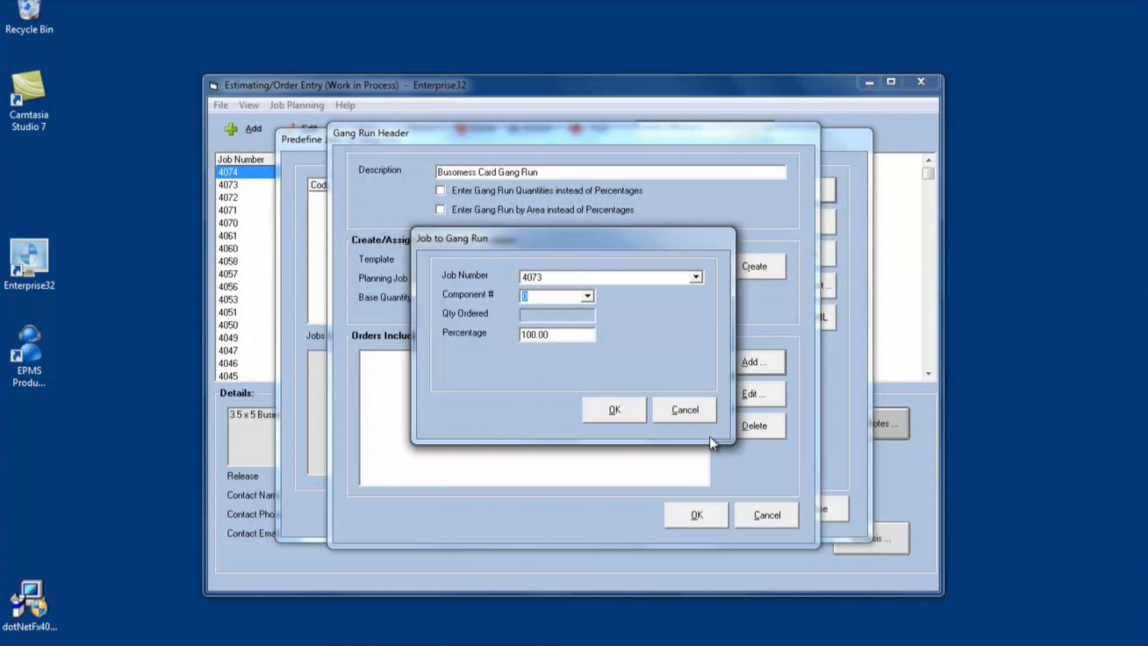
left_click(586, 296)
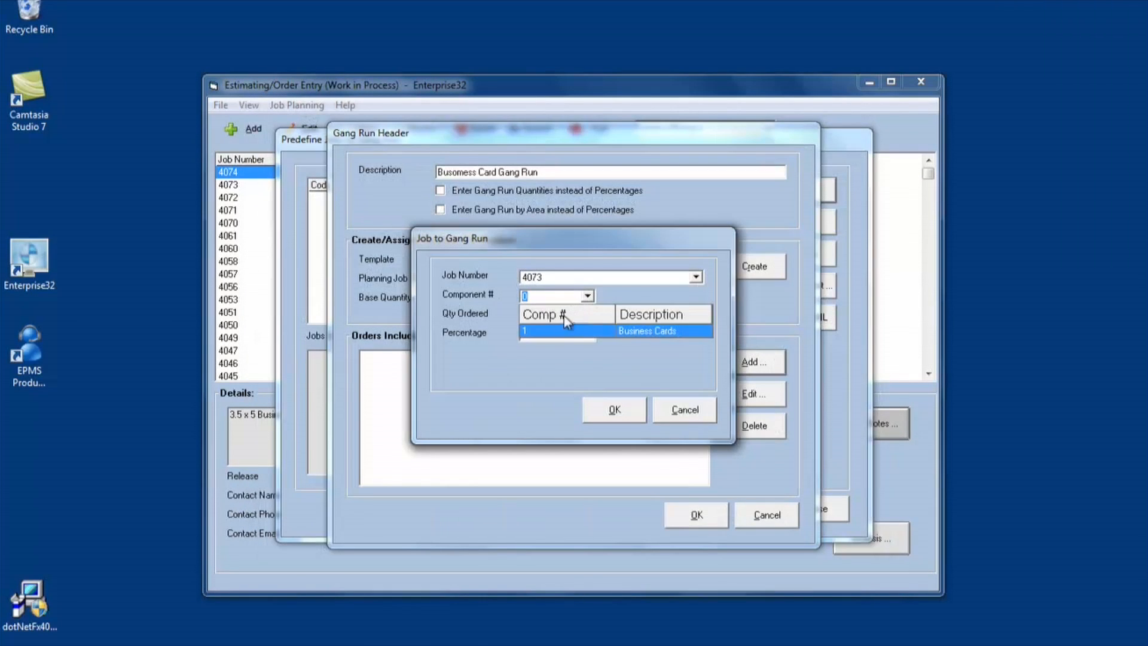
left_click(561, 331)
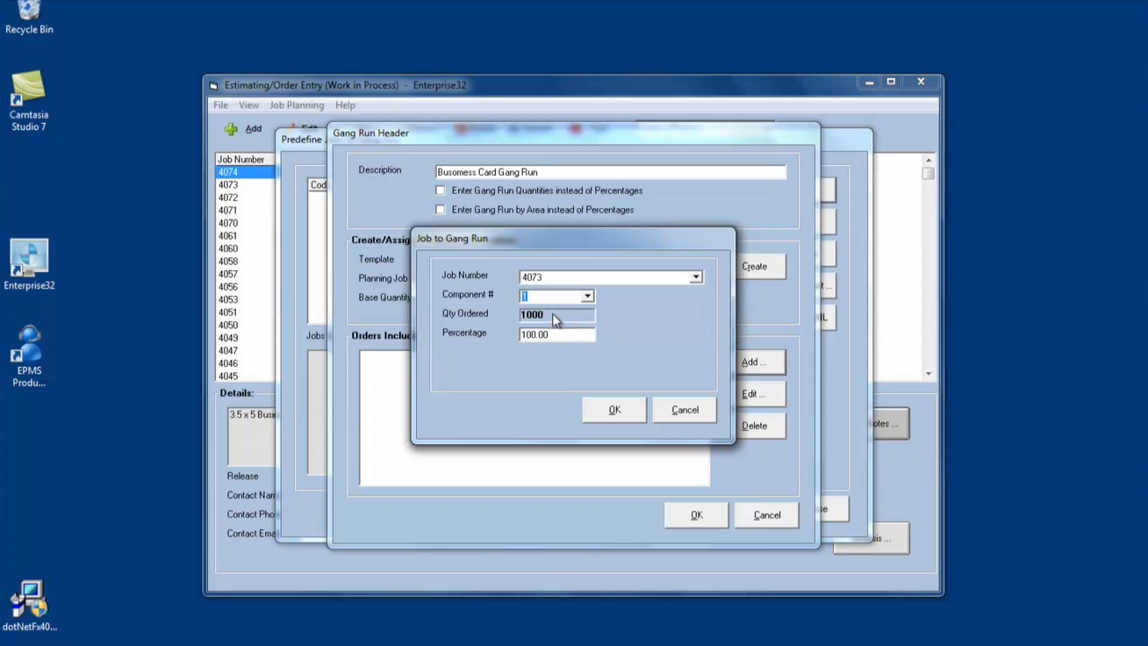
key("Tab")
type("50")
left_click(622, 412)
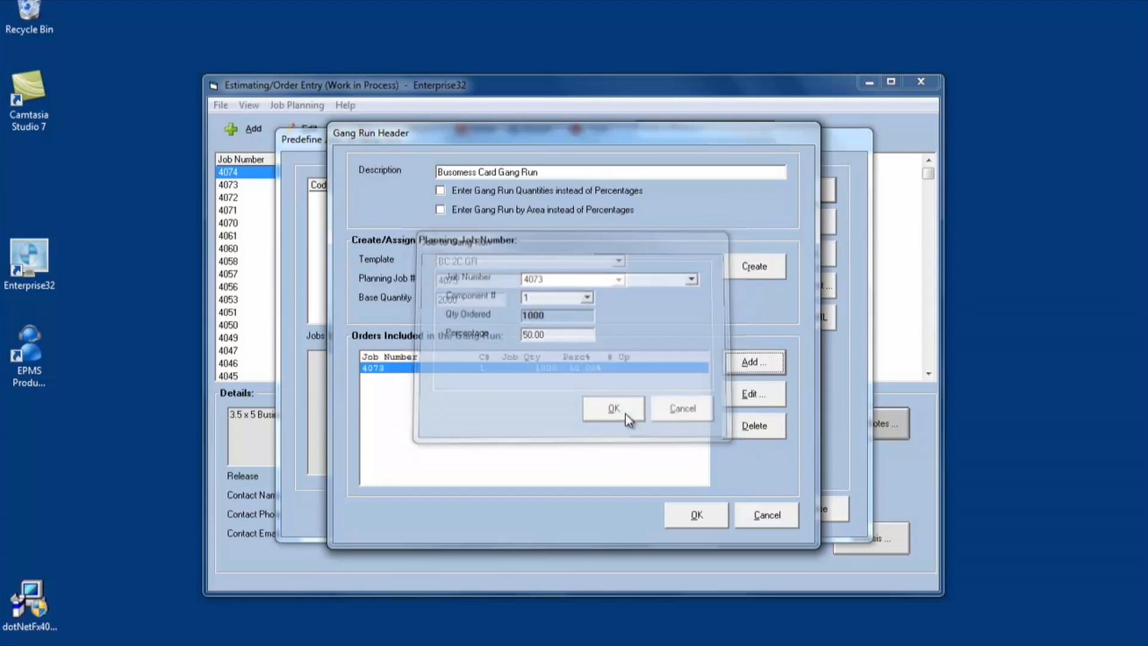
Add component 1 of the Arts Plumbing Business Cards job at 50 percent and save the gang run
left_click(767, 364)
left_click(693, 280)
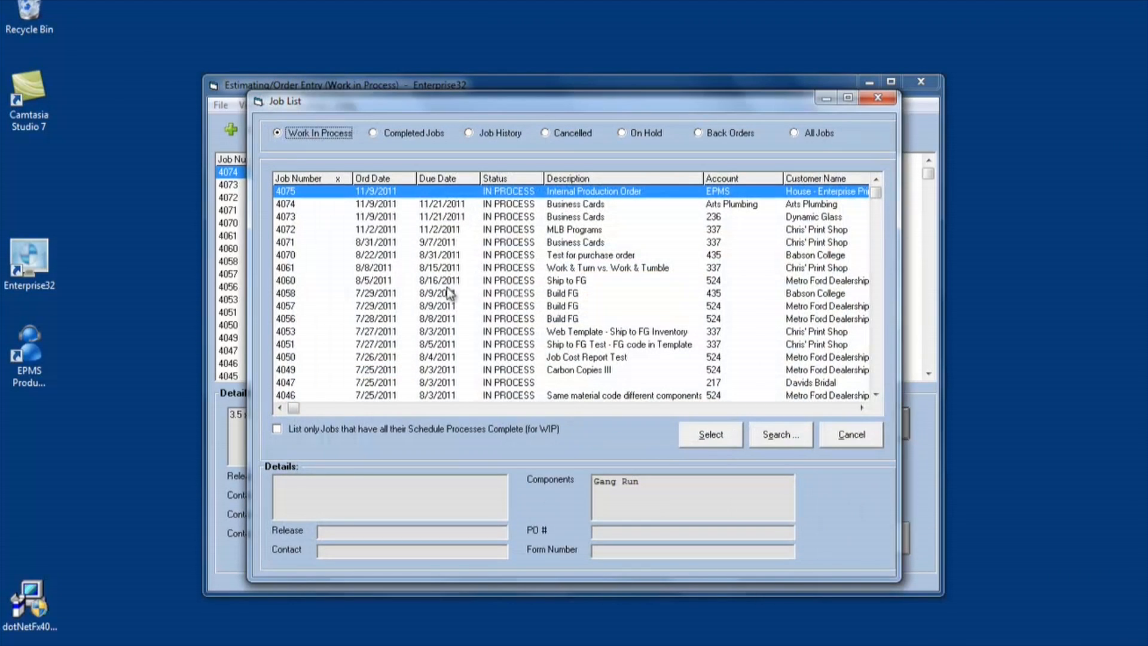
left_click(289, 209)
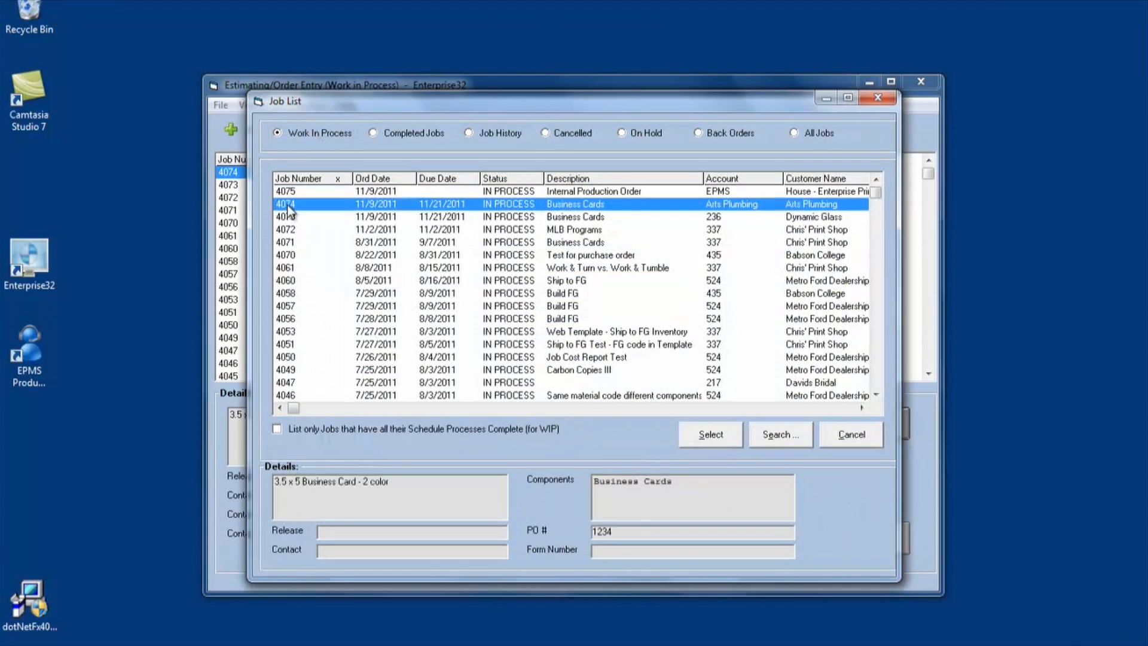
left_click(708, 435)
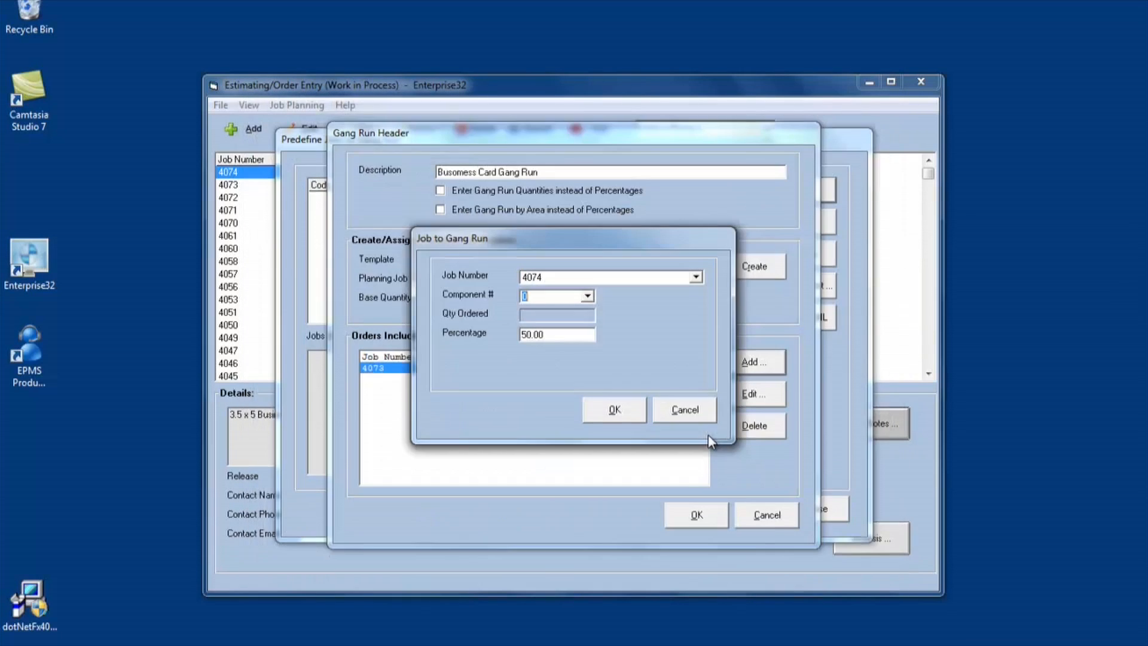
left_click(588, 296)
left_click(550, 330)
left_click(604, 418)
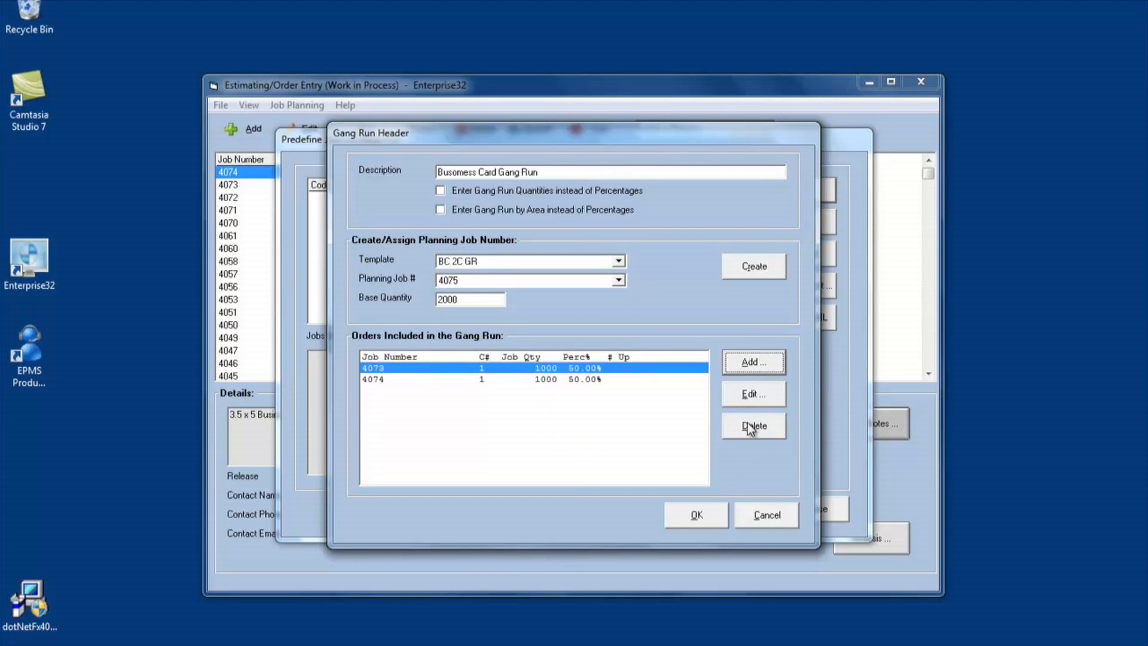
left_click(692, 517)
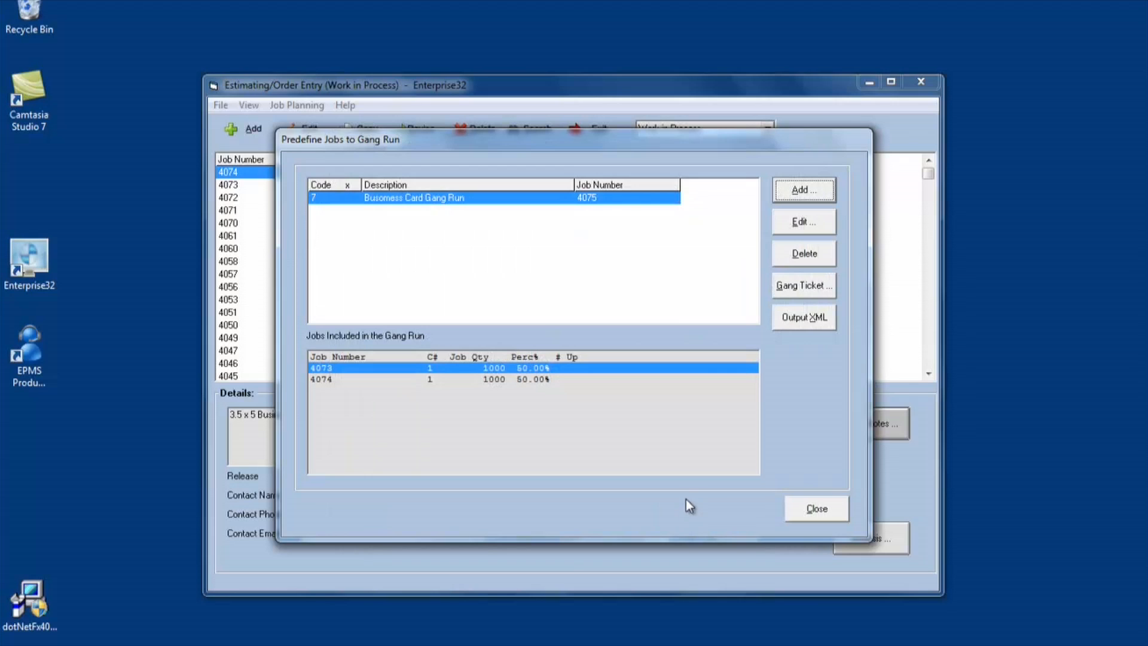
Preview the gang ticket for the new gang run in a window, and close the gang run list
left_click(806, 293)
left_click(583, 386)
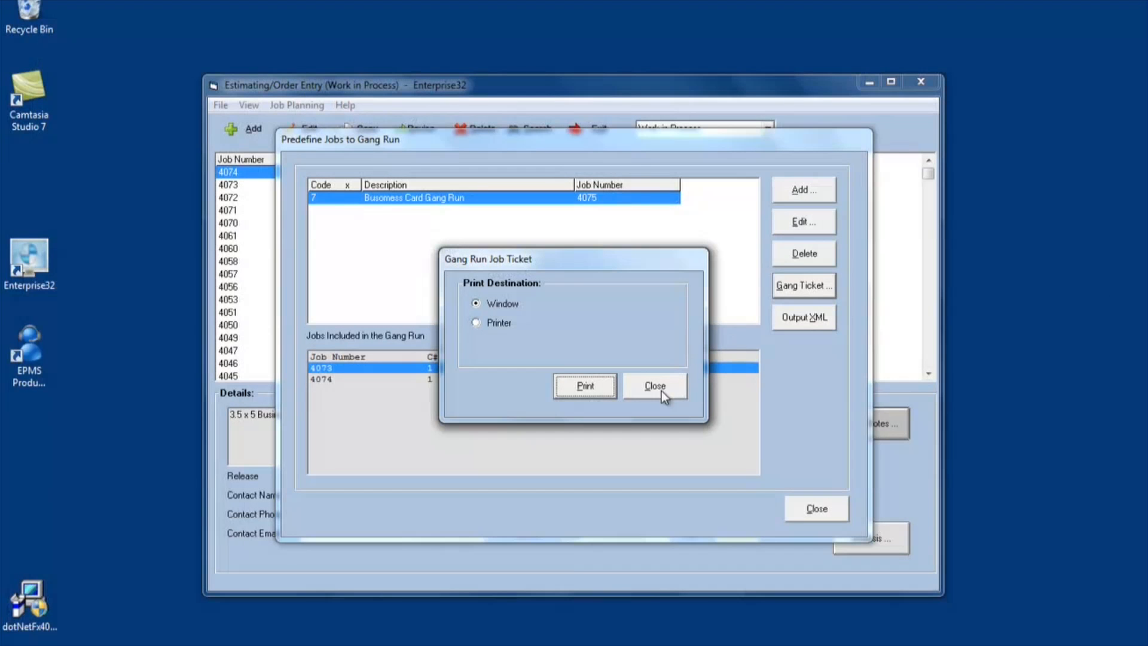
left_click(661, 389)
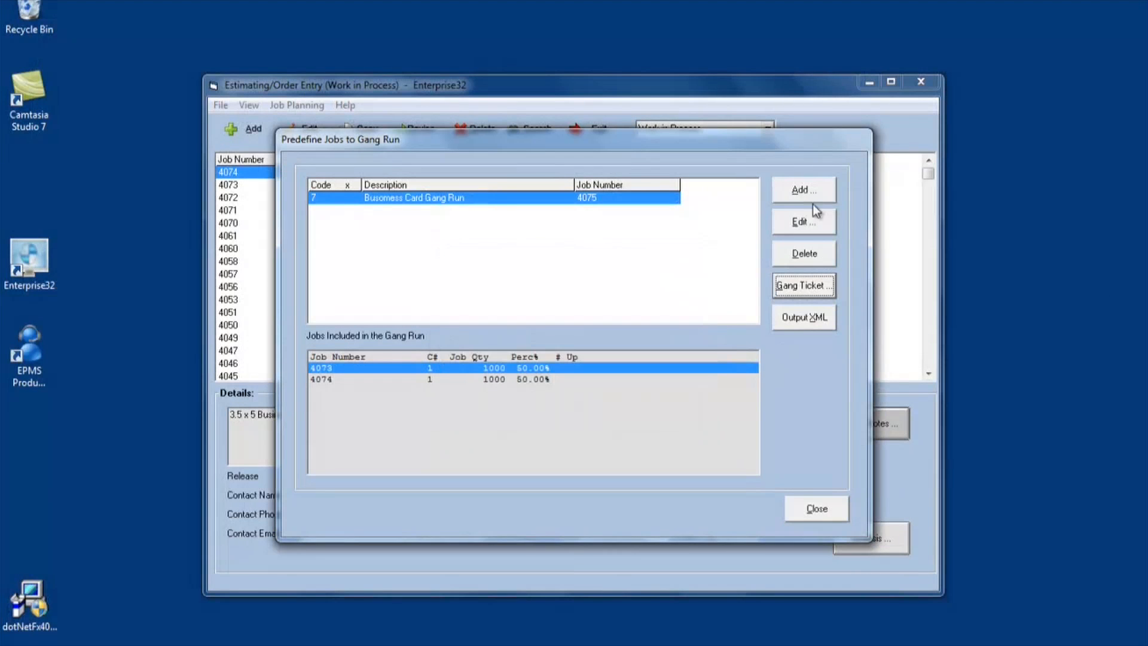
left_click(820, 507)
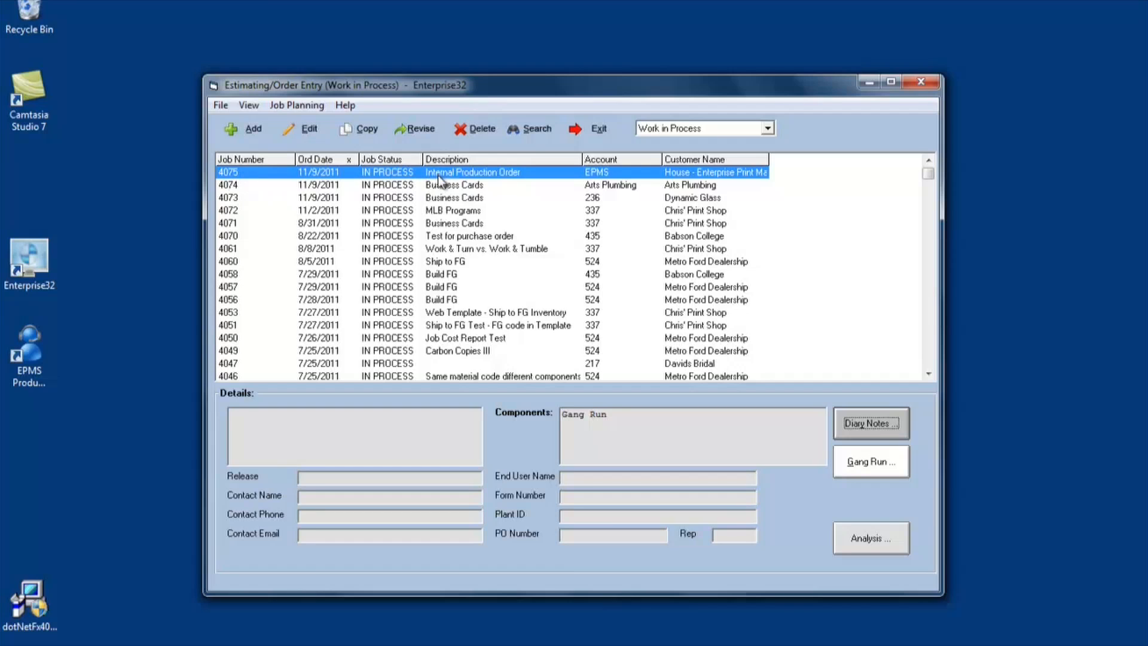
Preview the full job ticket of the gang run's internal production order, reading through to the postpress section
left_click(284, 107)
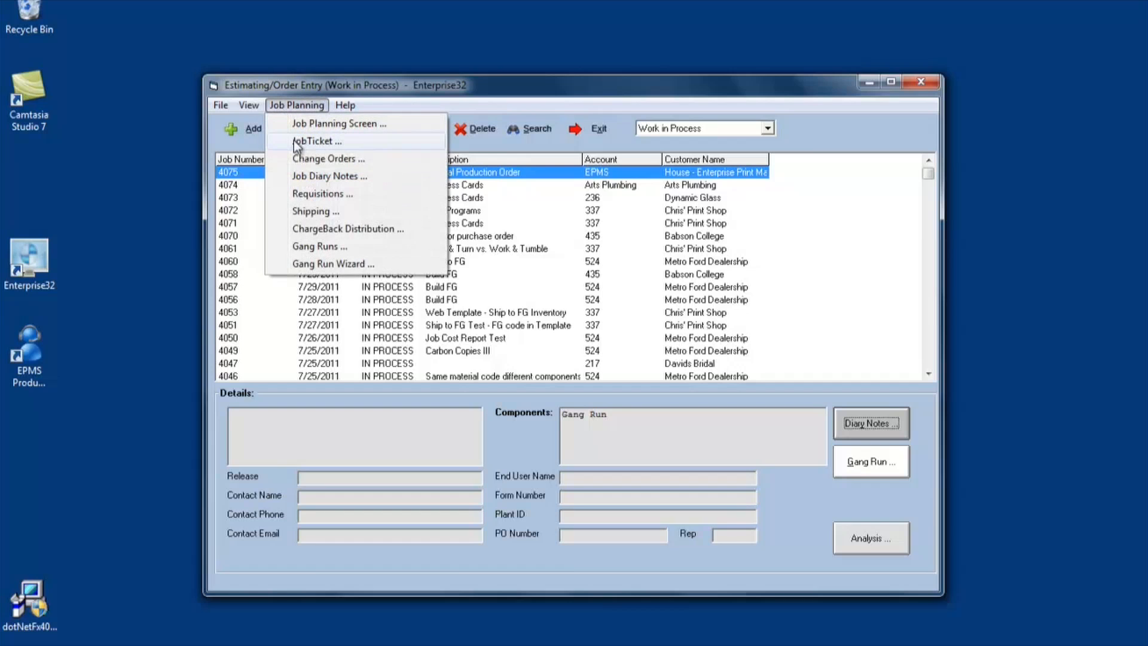
left_click(298, 143)
left_click(804, 189)
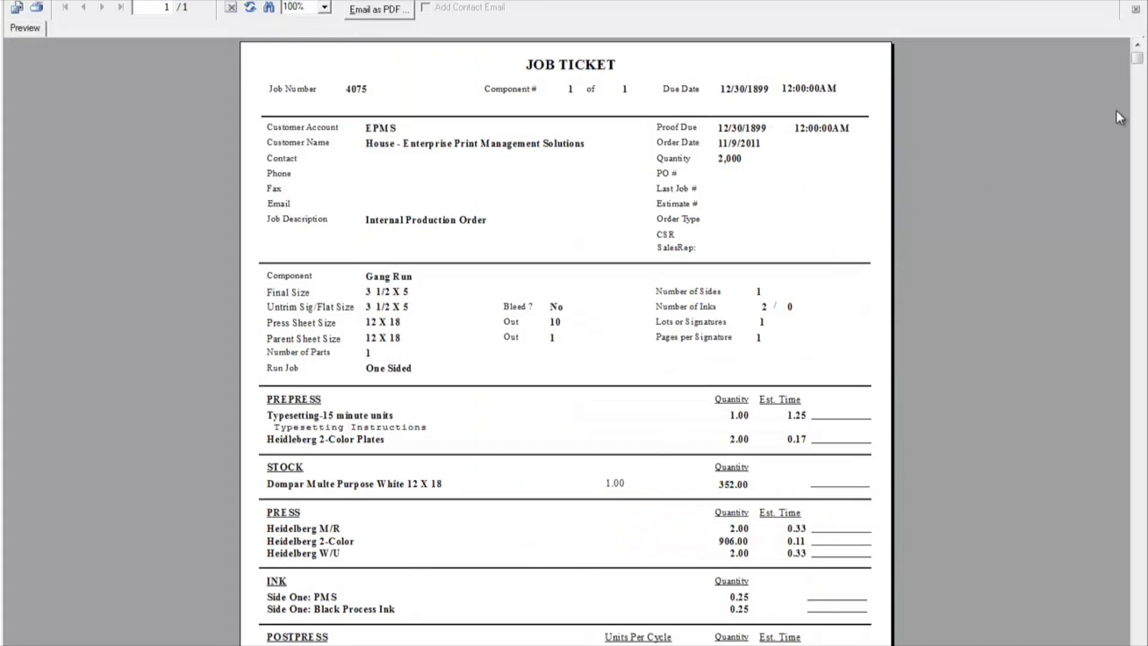
left_click_drag(1138, 59, 1138, 319)
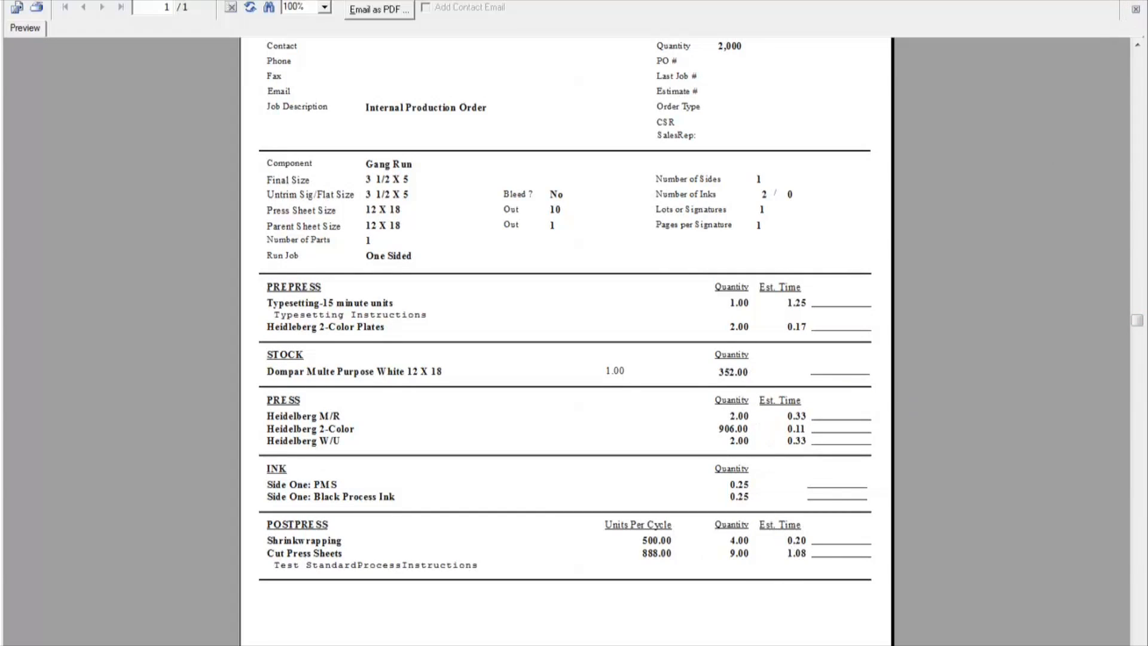
left_click(1136, 9)
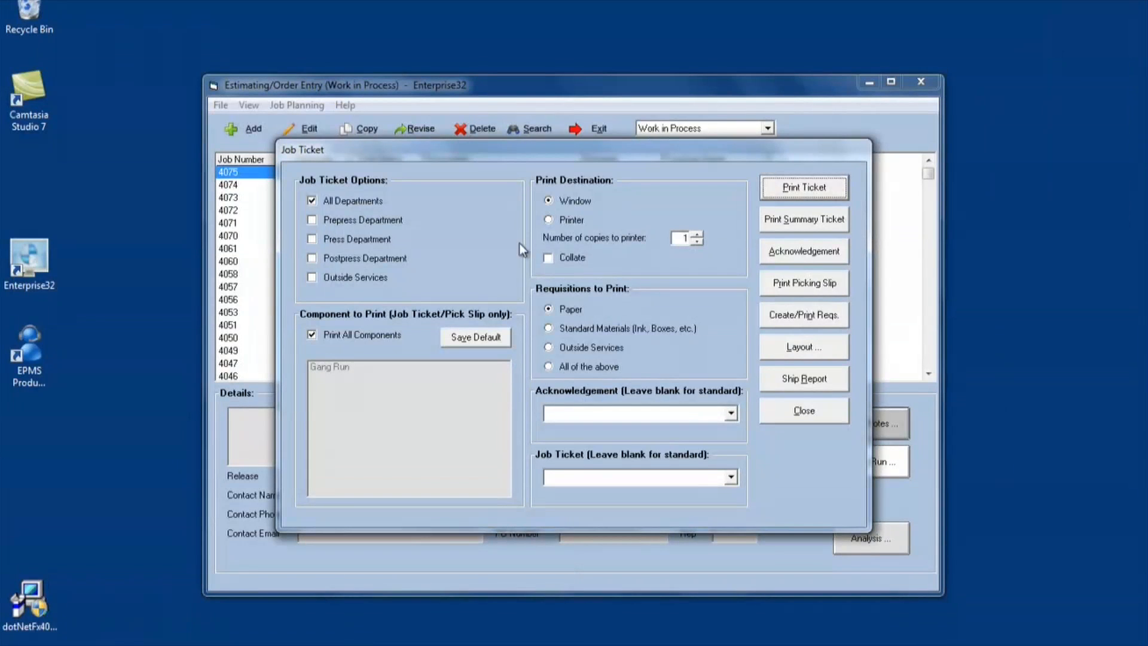
left_click(804, 410)
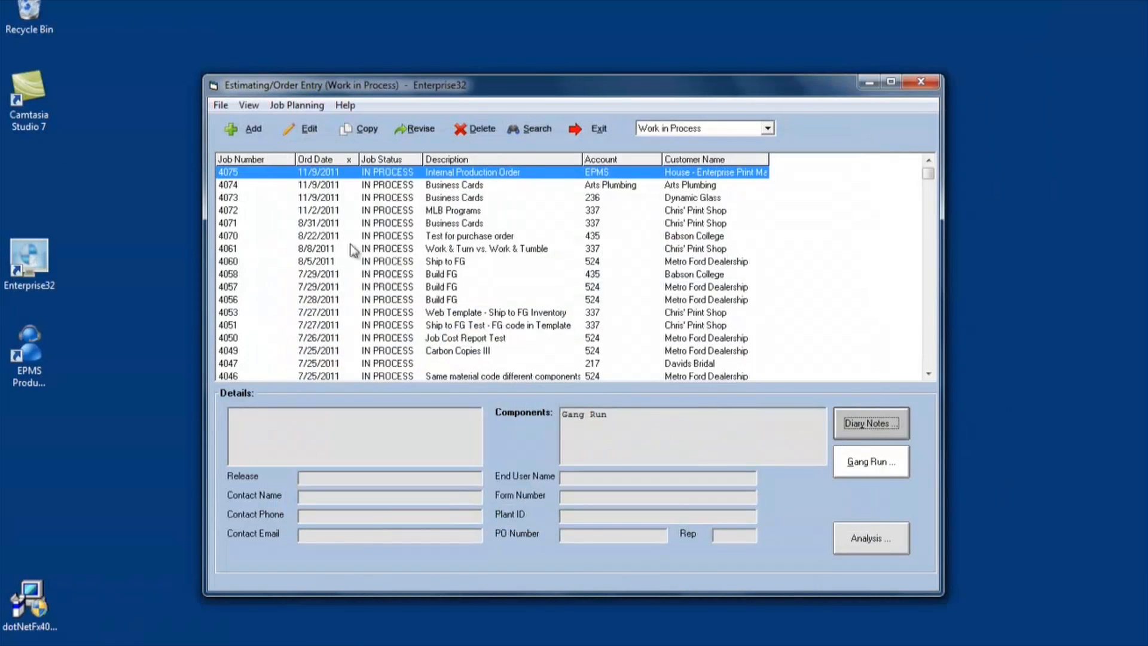
Preview the job ticket of the Arts Plumbing Business Cards job and close the preview
left_click(312, 188)
left_click(310, 106)
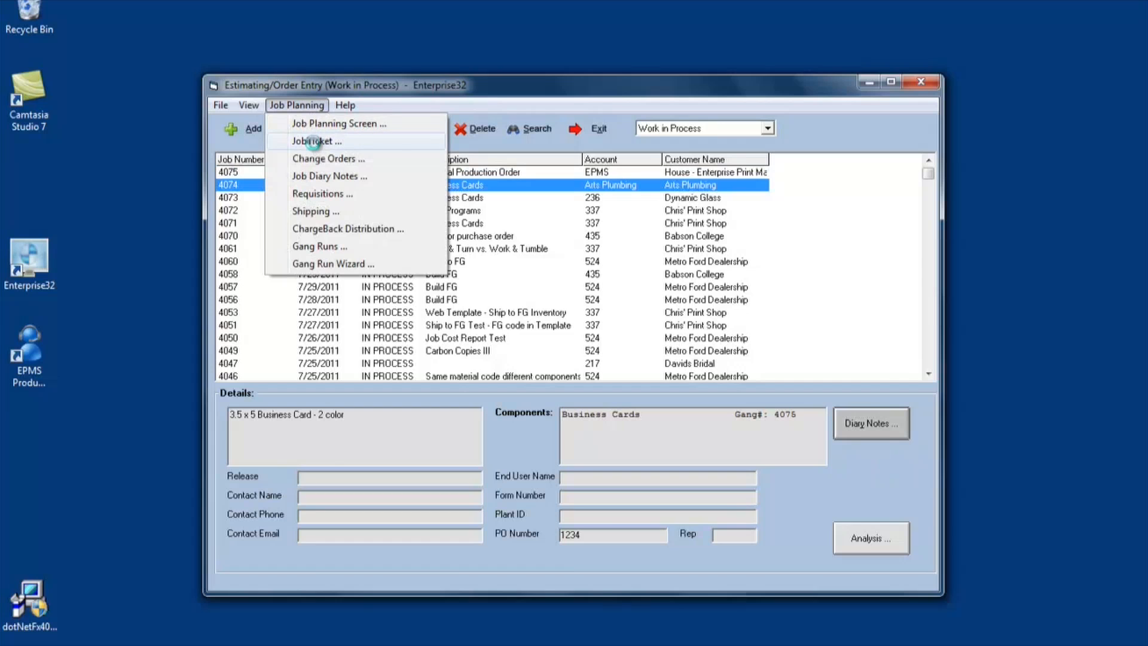
left_click(313, 142)
left_click(835, 190)
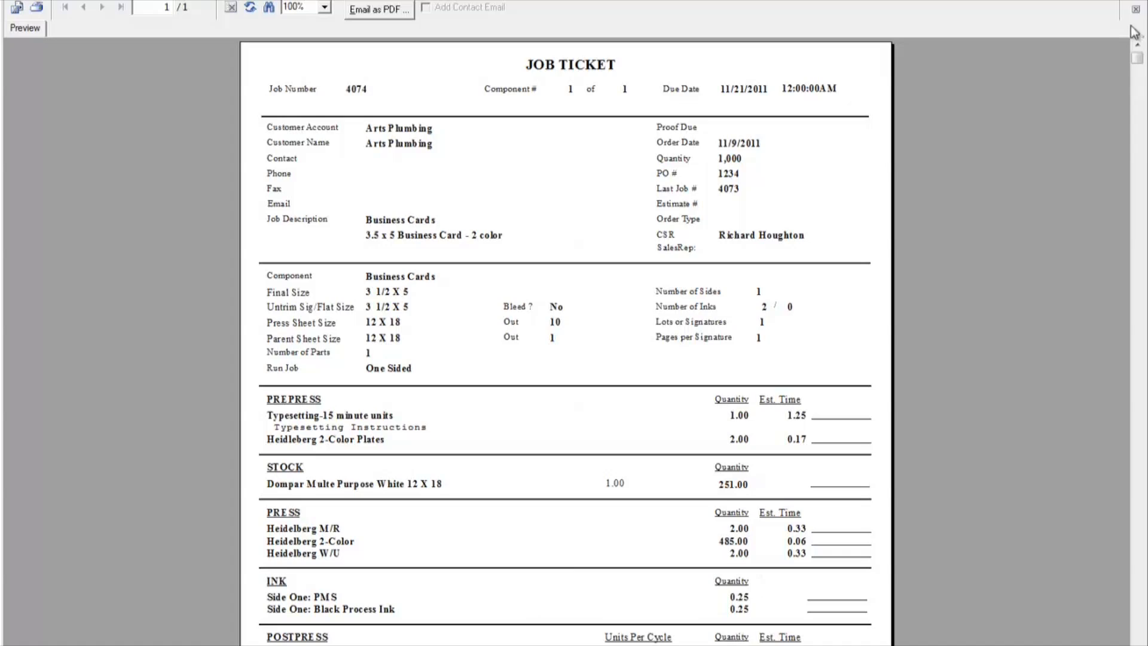
left_click(1130, 11)
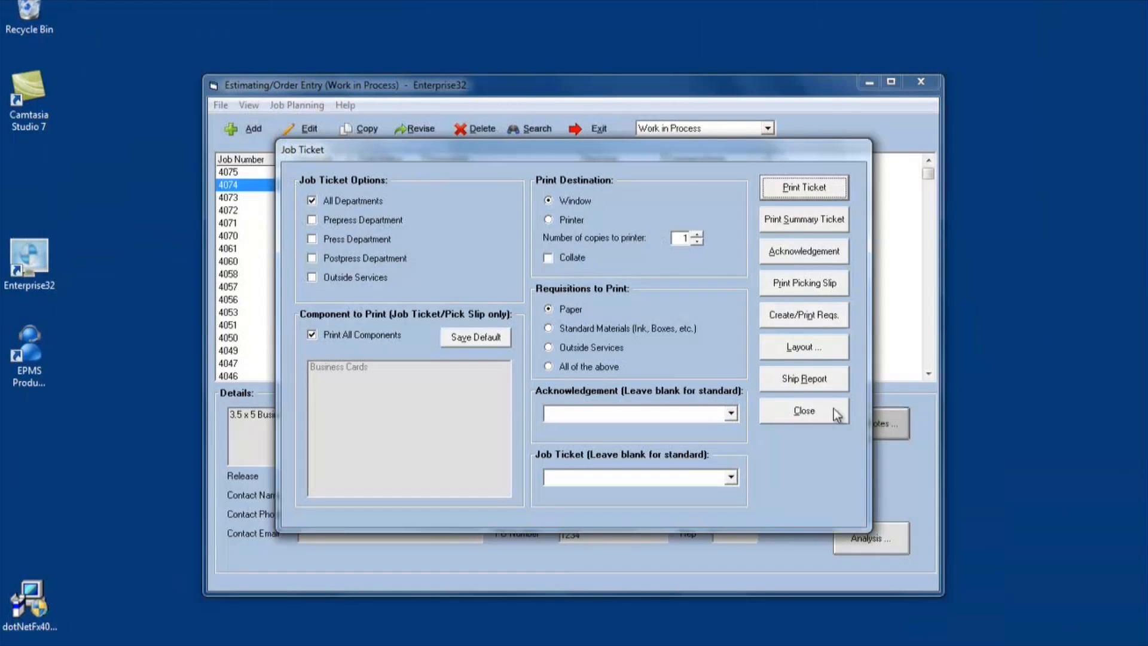
Close the job ticket dialog, review the gang run header of the internal production order, and leave it unchanged
left_click(806, 411)
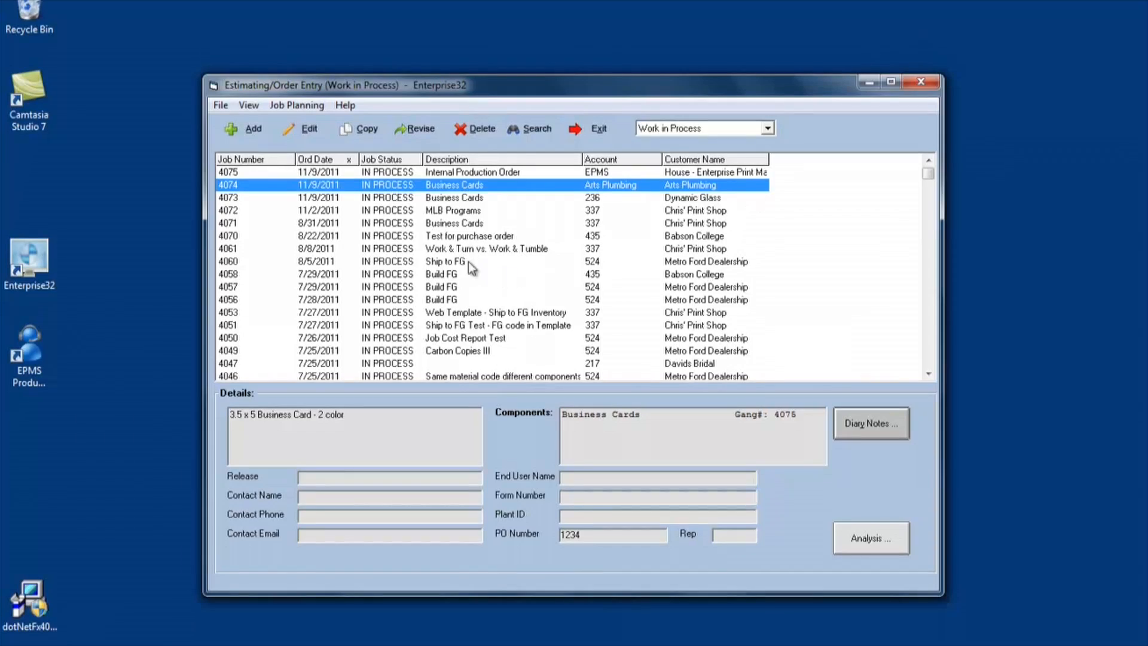
left_click(303, 172)
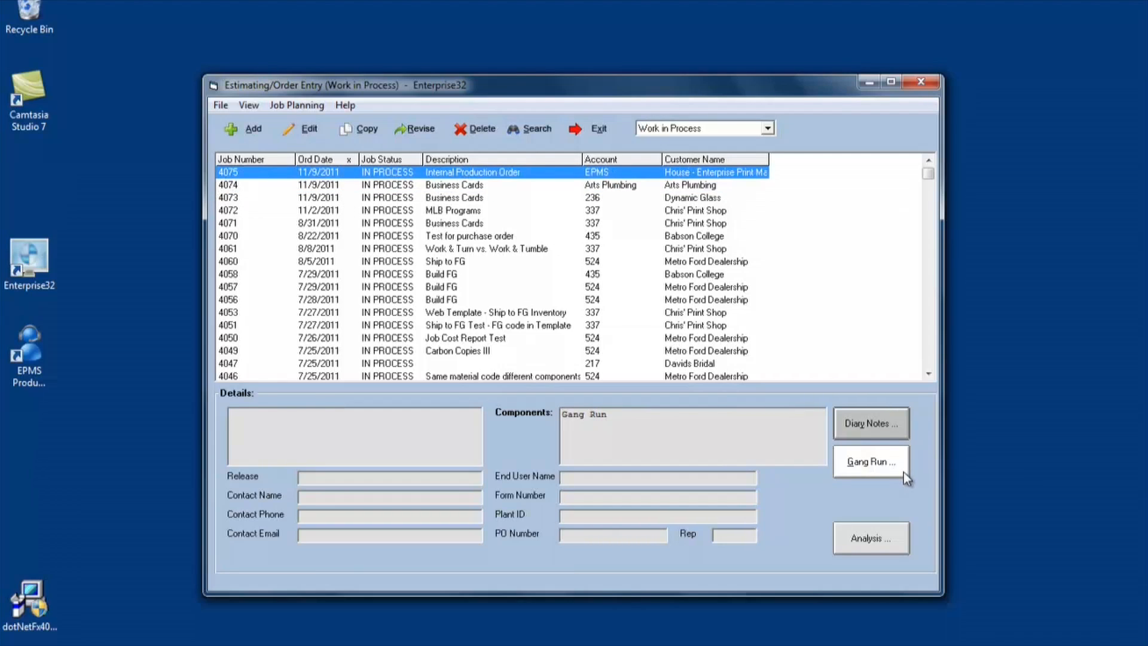
left_click(885, 468)
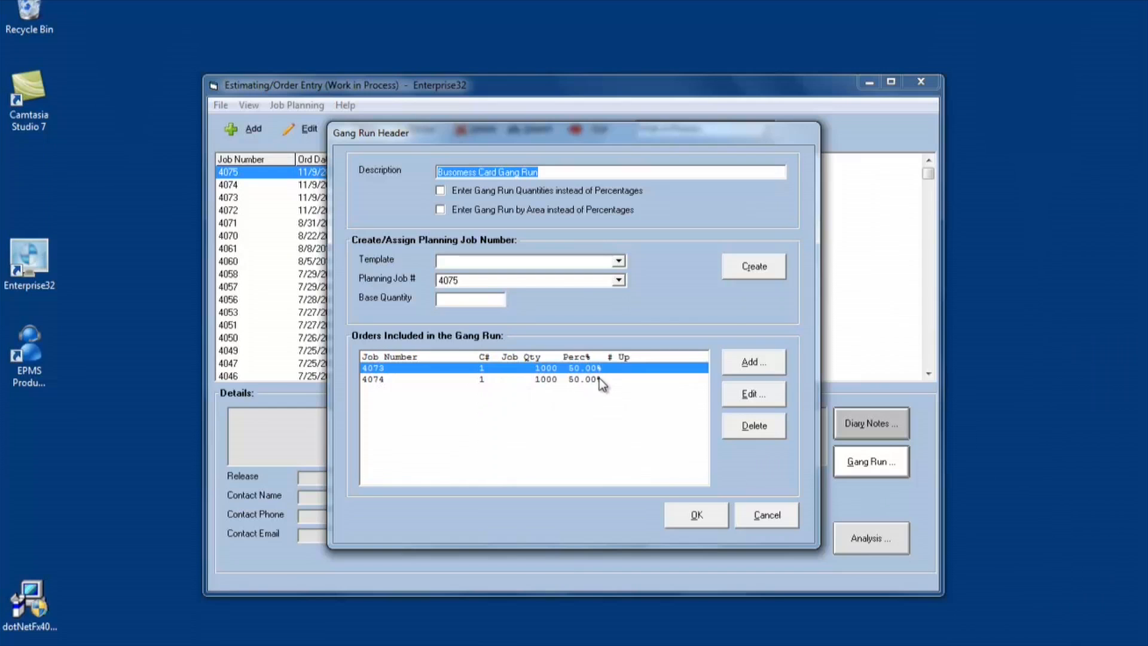
left_click(766, 517)
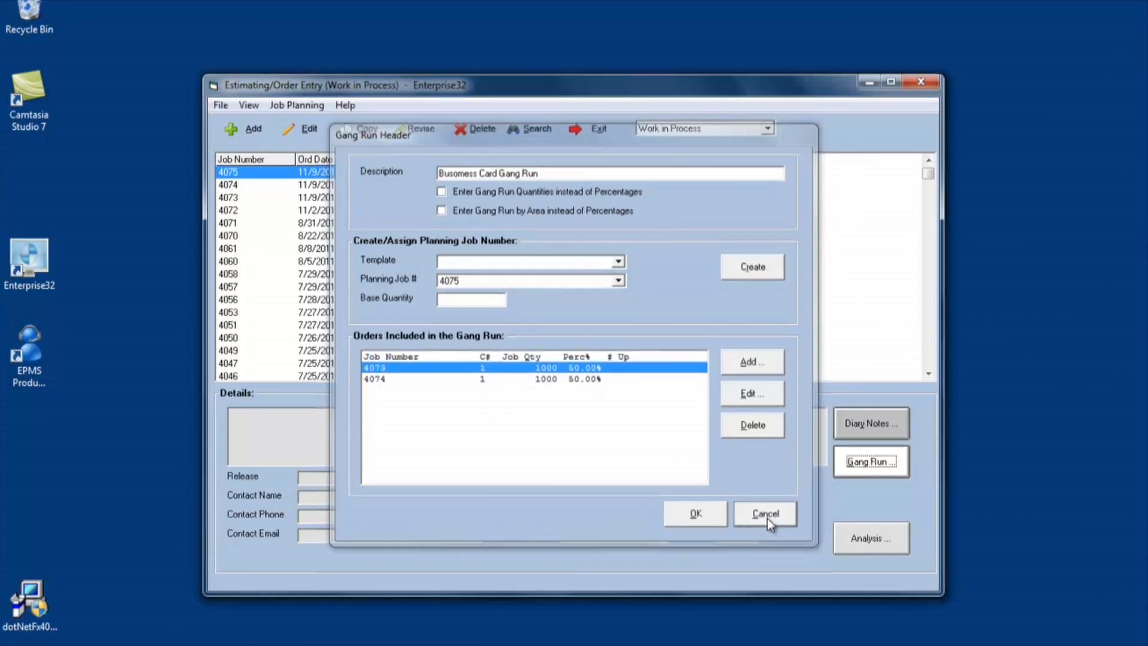
Look at the gang runs list from job planning and exit order entry
left_click(315, 106)
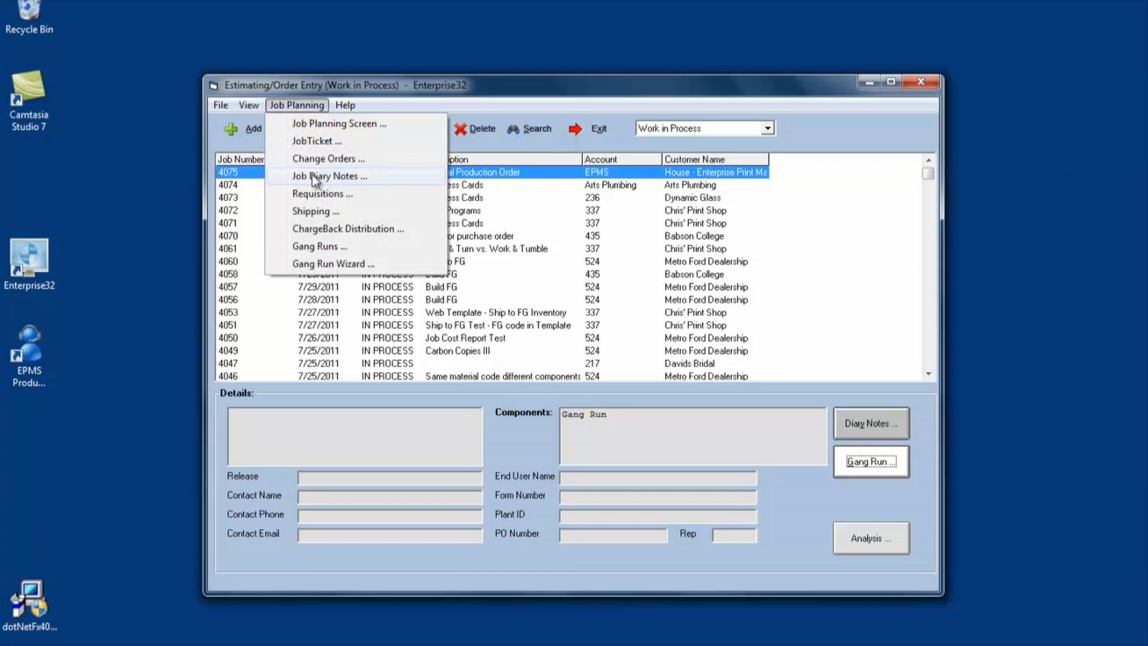
left_click(317, 246)
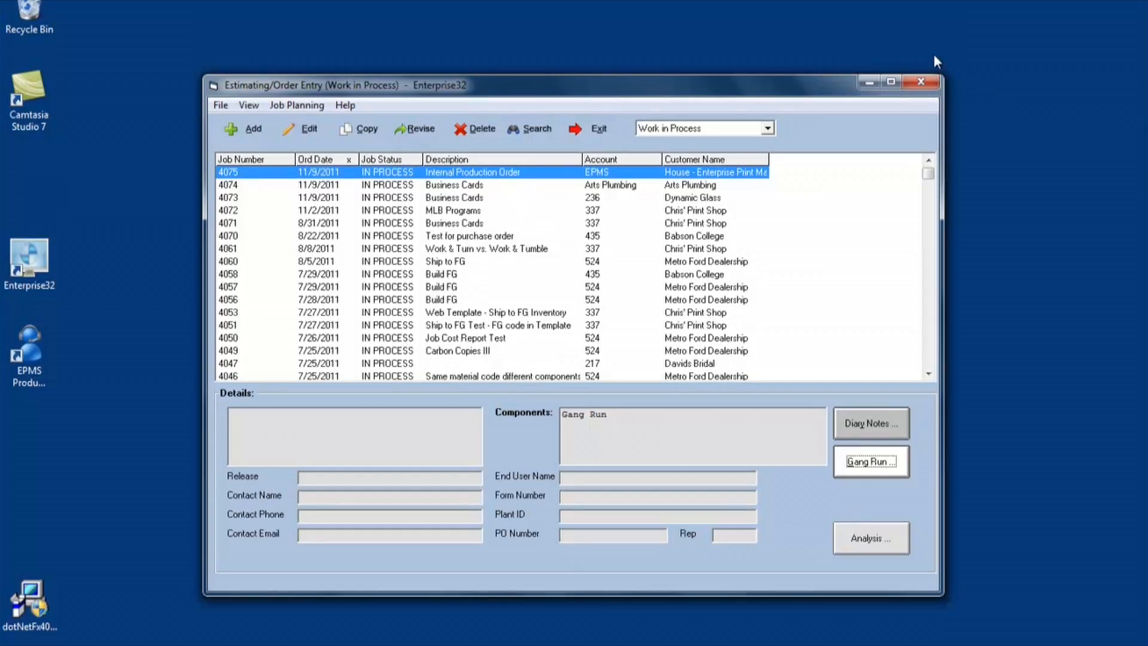
left_click(928, 86)
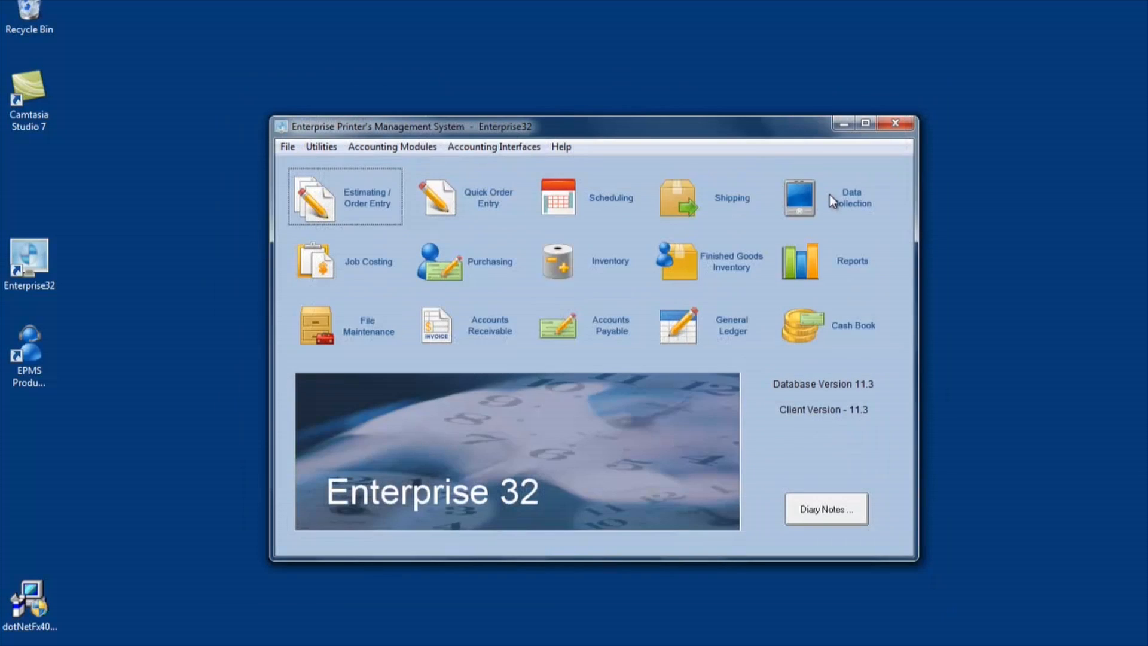
In Data Collection, start a production entry for the first Press department employee and select the gang run's internal production order
left_click(830, 195)
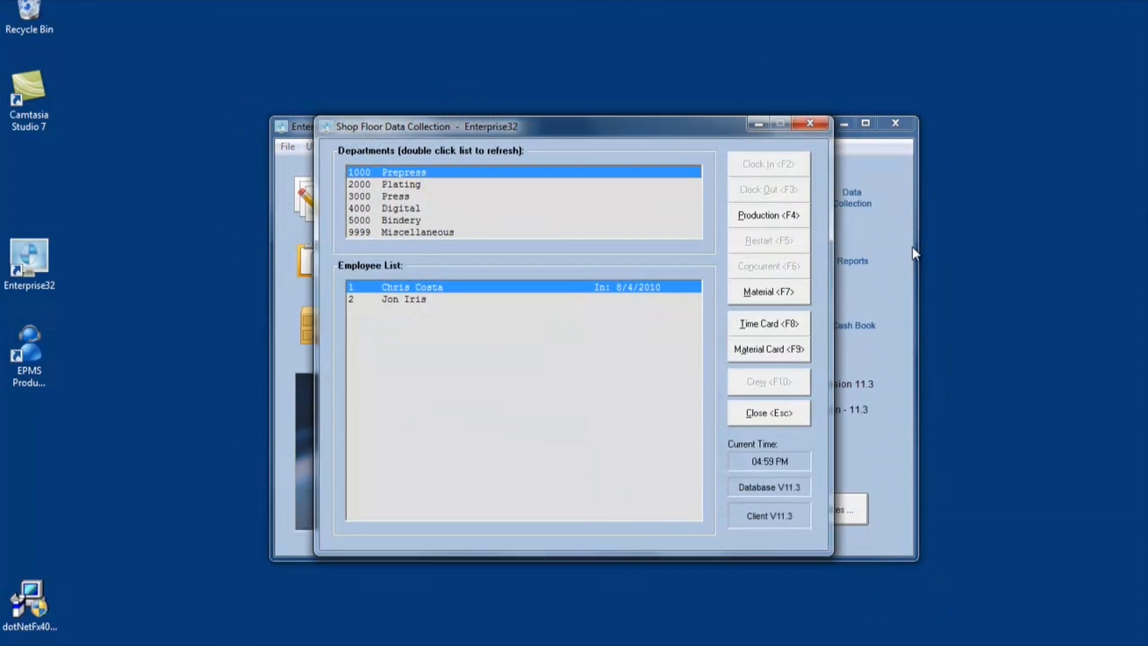
left_click(392, 198)
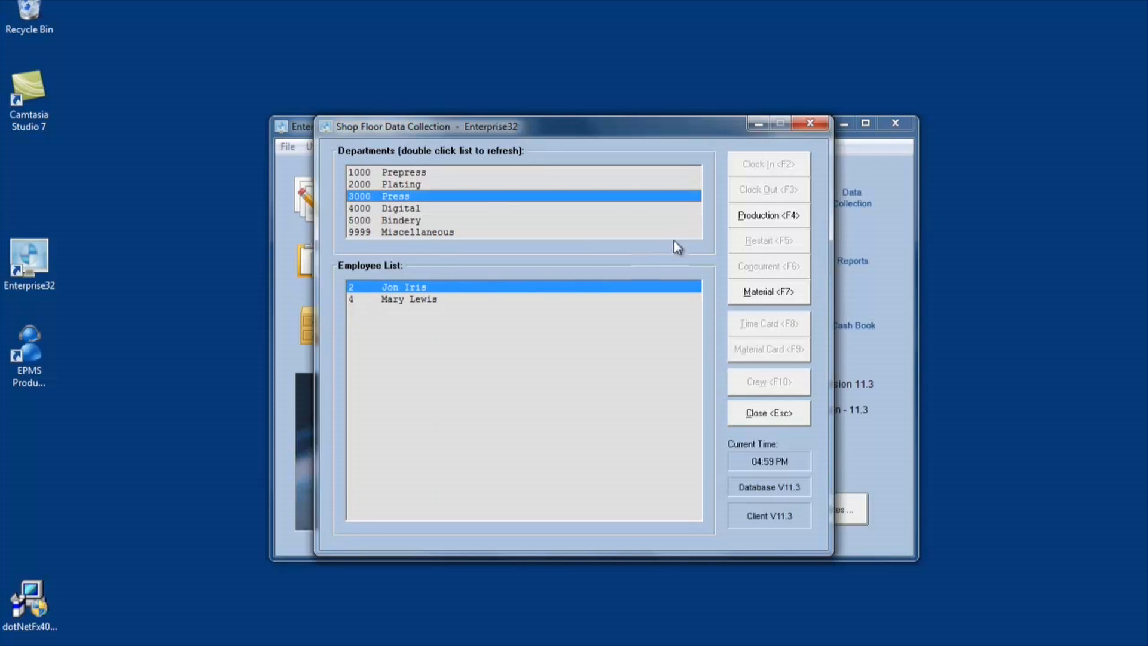
left_click(769, 217)
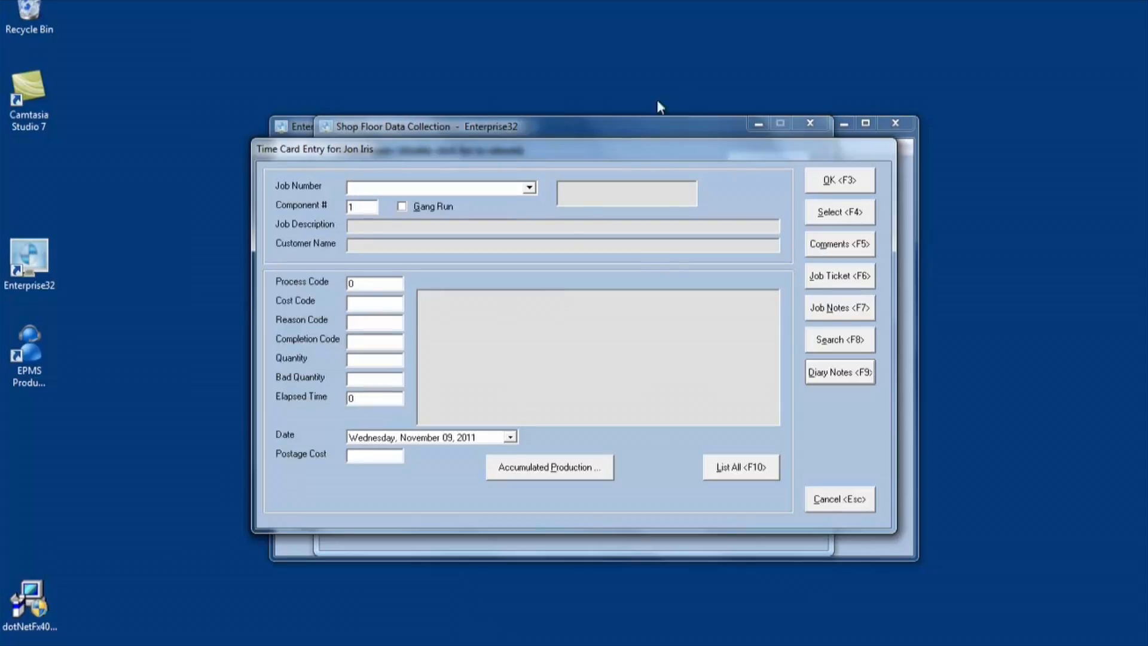
left_click(532, 188)
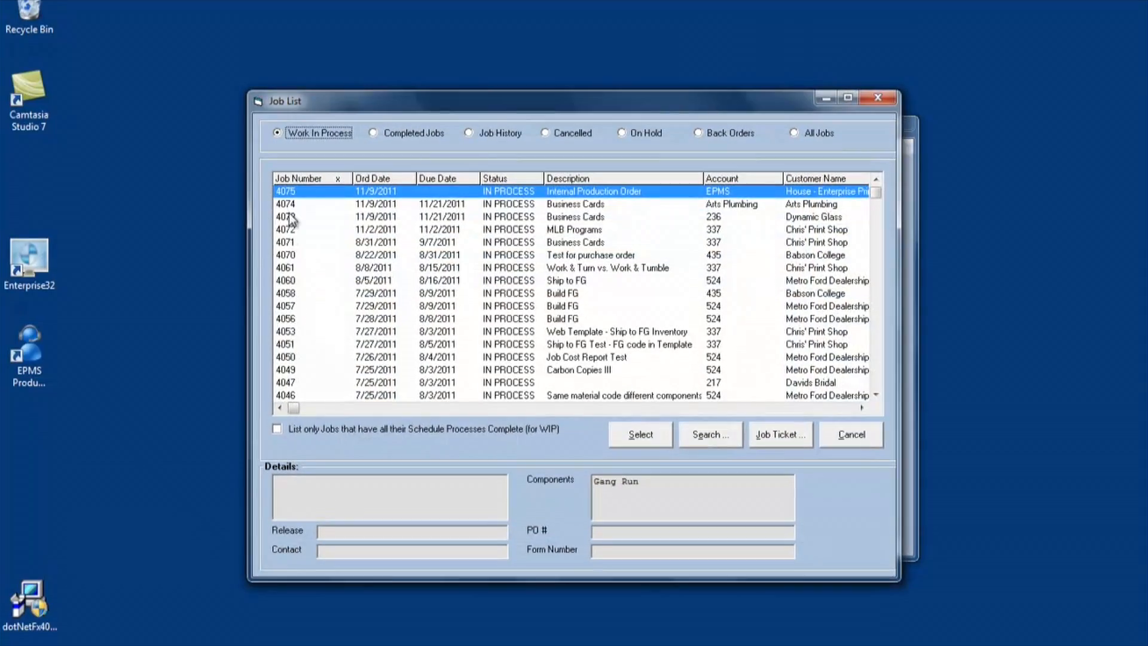
left_click(632, 437)
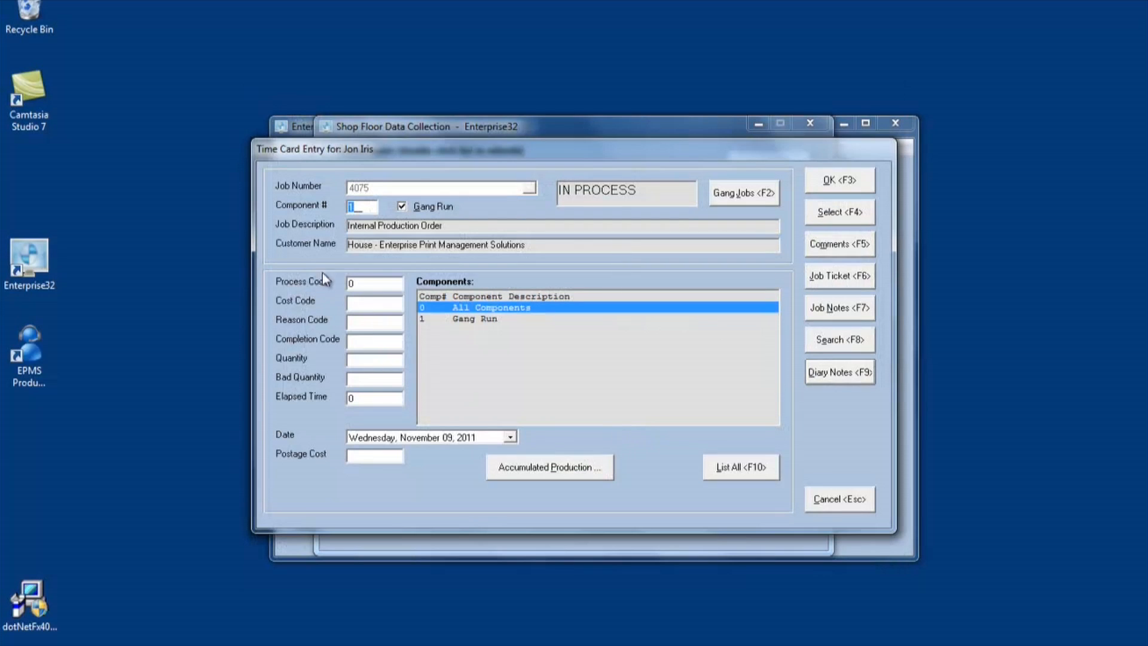
Enter process code 3020, cost code 01, quantity 300 and elapsed time 30, and save the entry without adding another
left_click(359, 281)
left_click(493, 319)
double_click(492, 319)
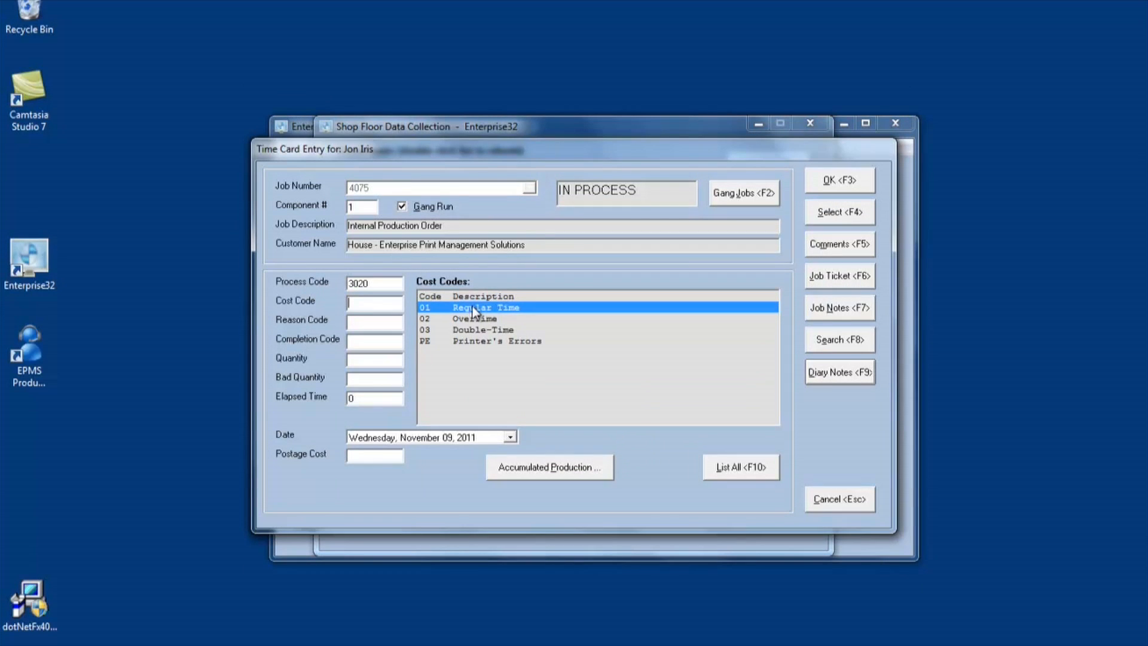
double_click(473, 307)
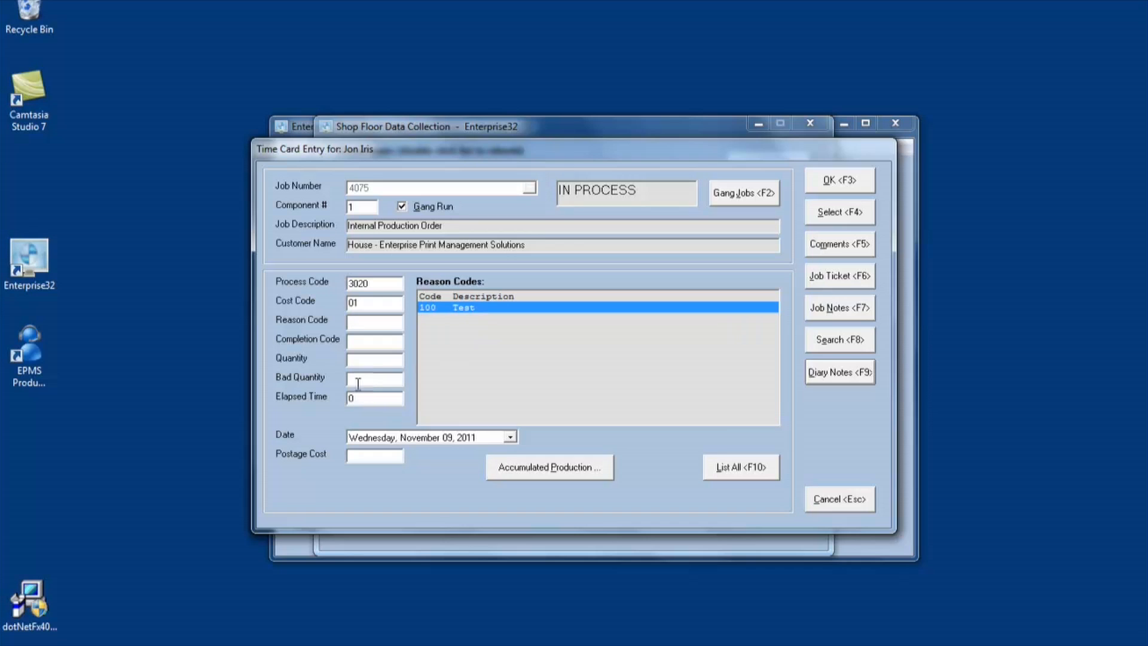
left_click(350, 365)
left_click(357, 398)
left_click(840, 180)
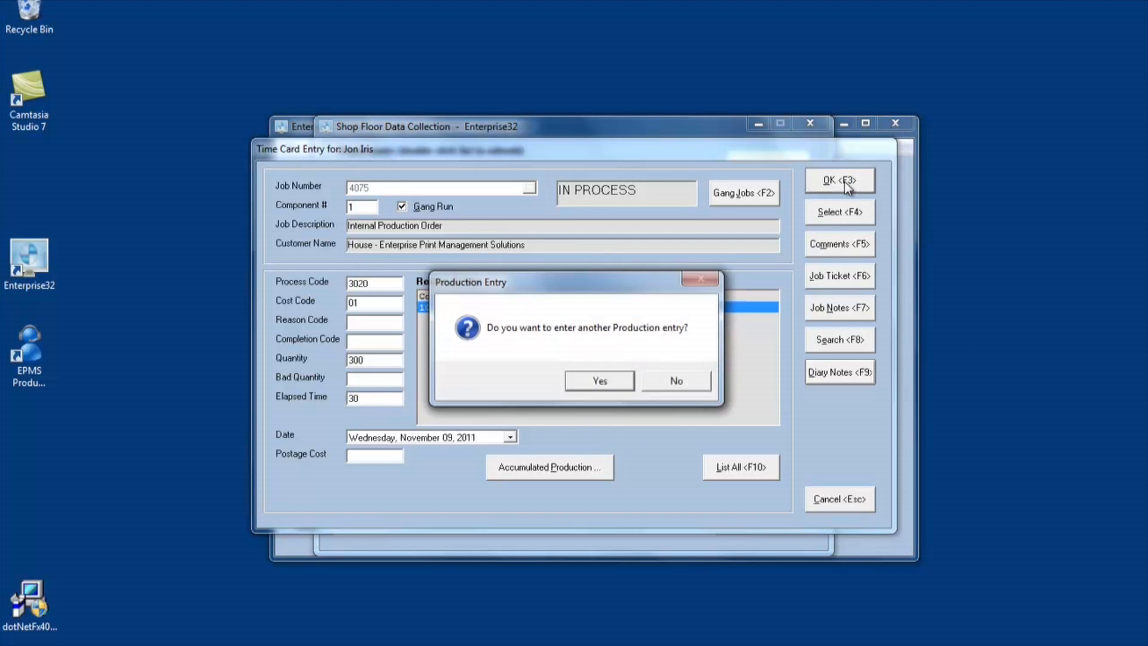
left_click(671, 379)
Record material usage for the internal production order with material DOM-MP2, cost code 01 and quantity used 300, without adding another entry
left_click(773, 296)
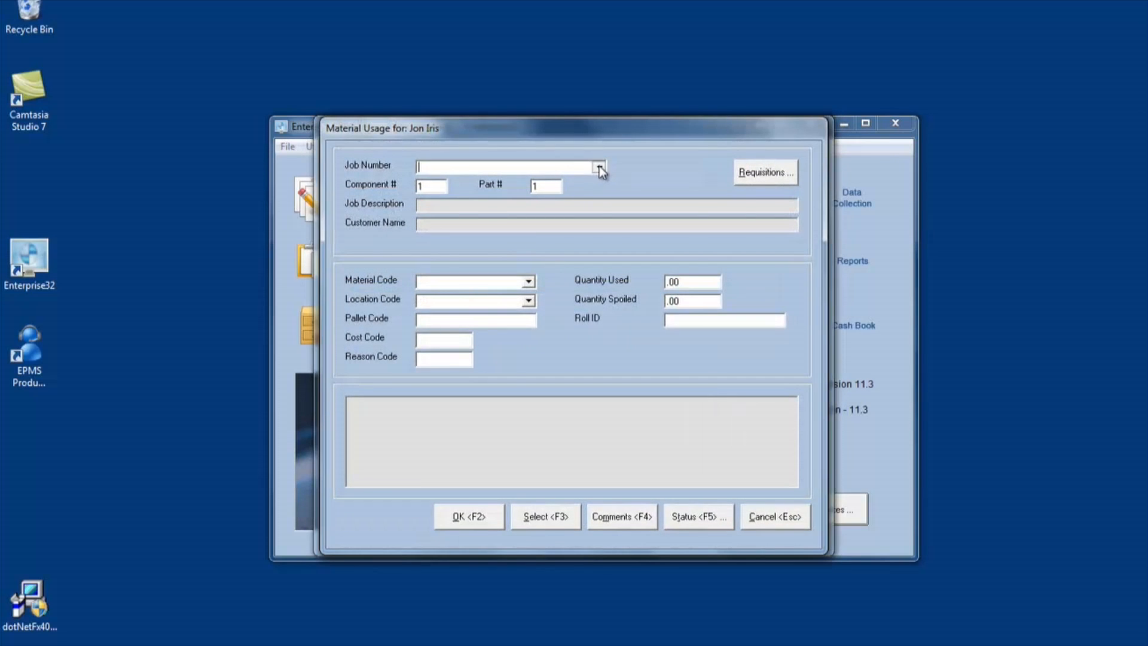
left_click(598, 168)
left_click(640, 435)
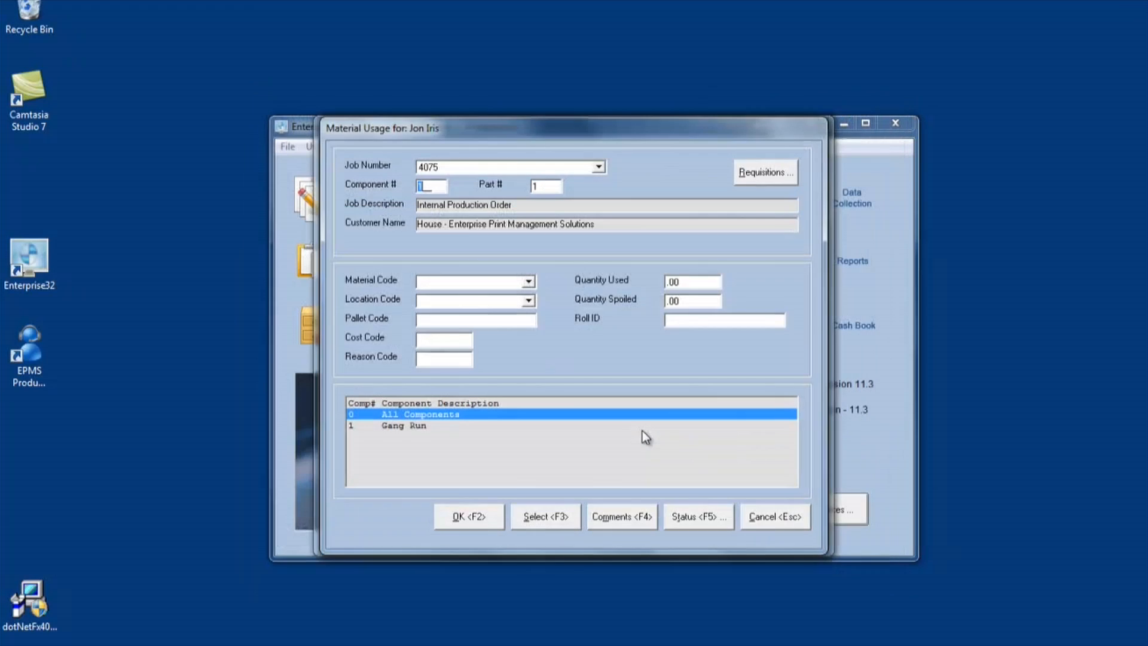
left_click(434, 281)
double_click(494, 439)
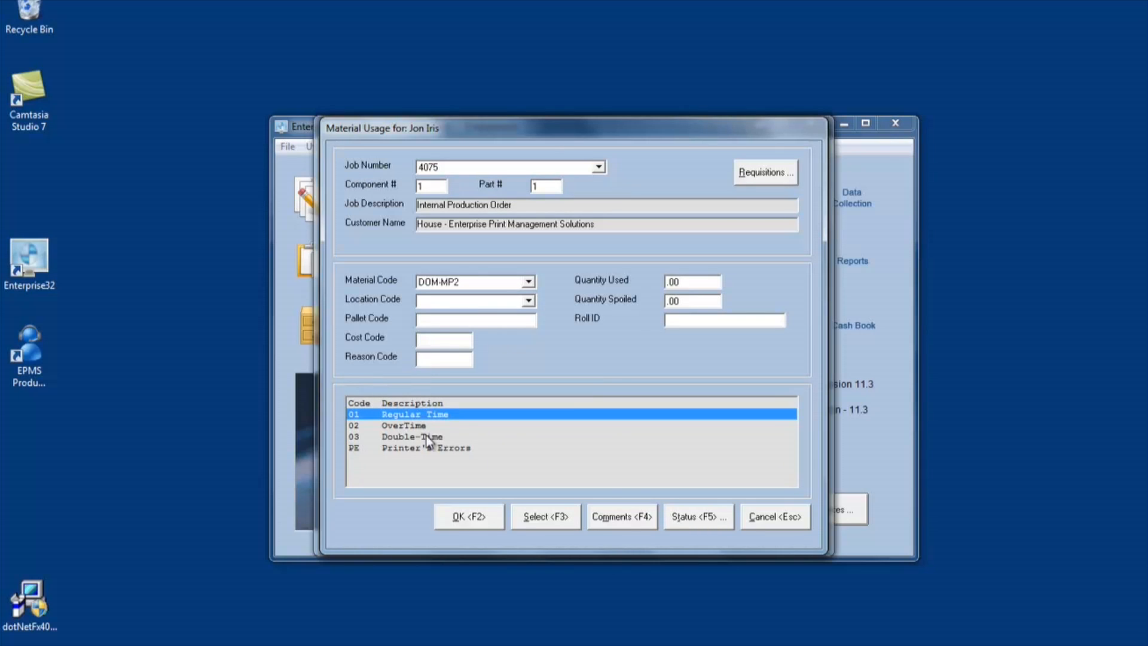
double_click(415, 412)
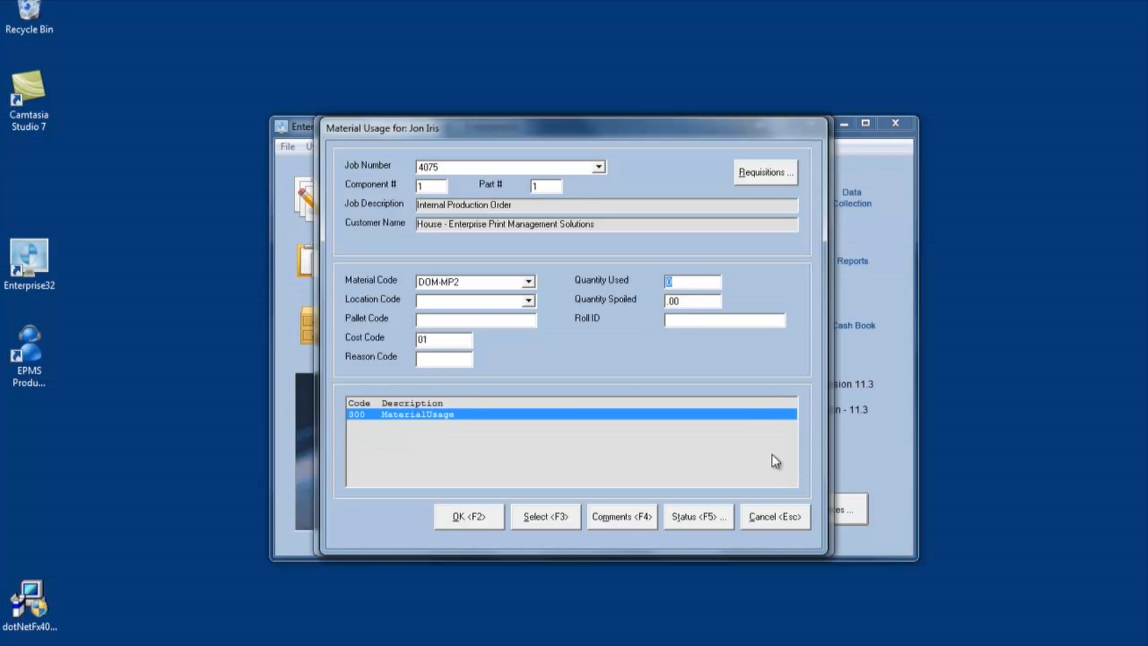
type("300")
left_click(450, 522)
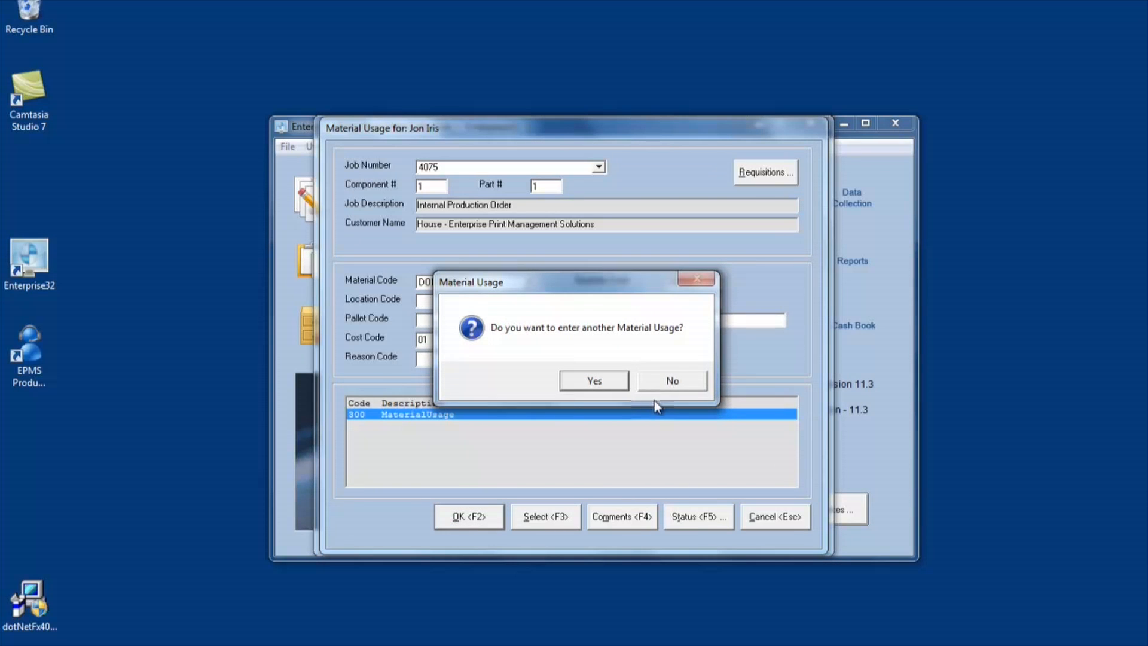
left_click(672, 383)
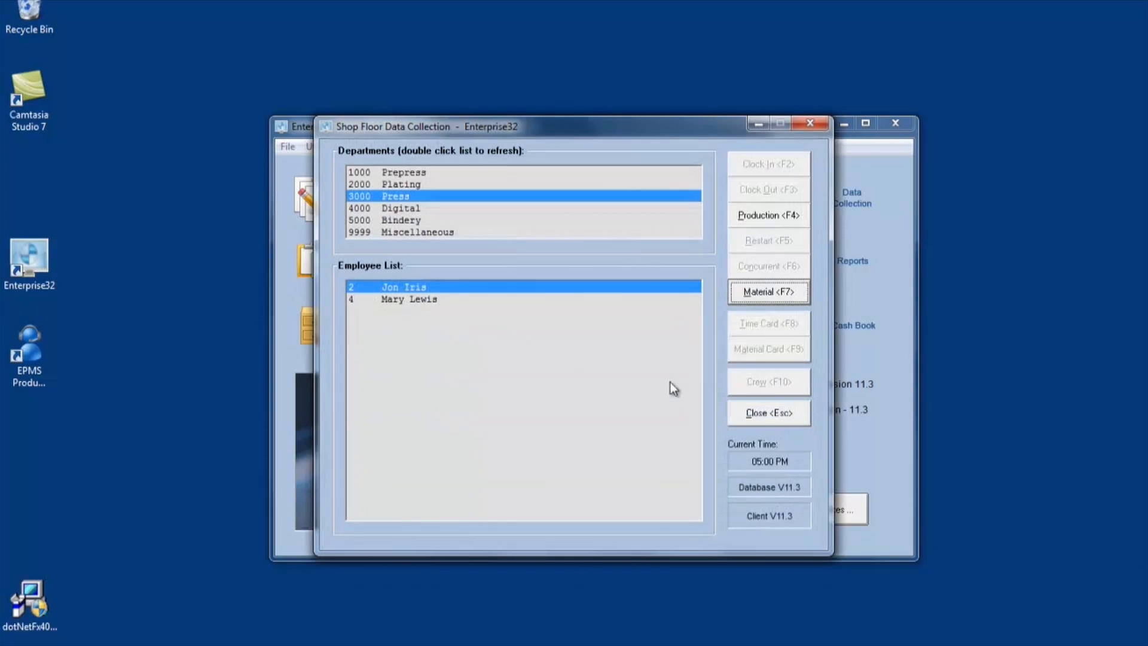
Leave shop floor data collection and view the labor transactions of employee code 2 in Job Costing
left_click(783, 416)
left_click(604, 381)
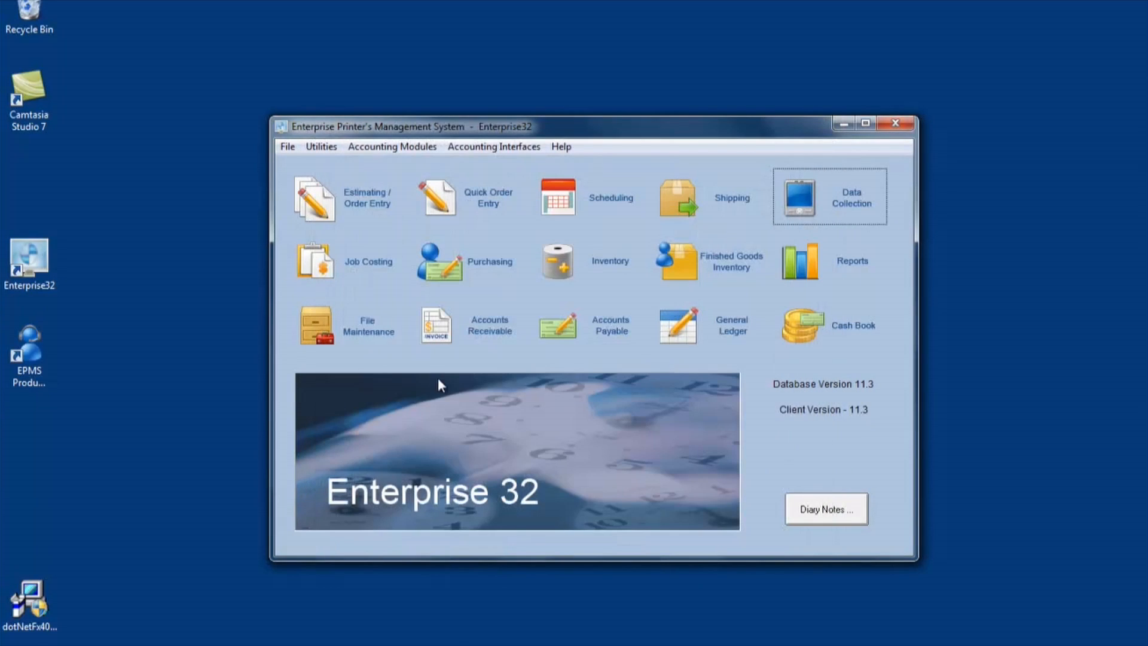
left_click(335, 261)
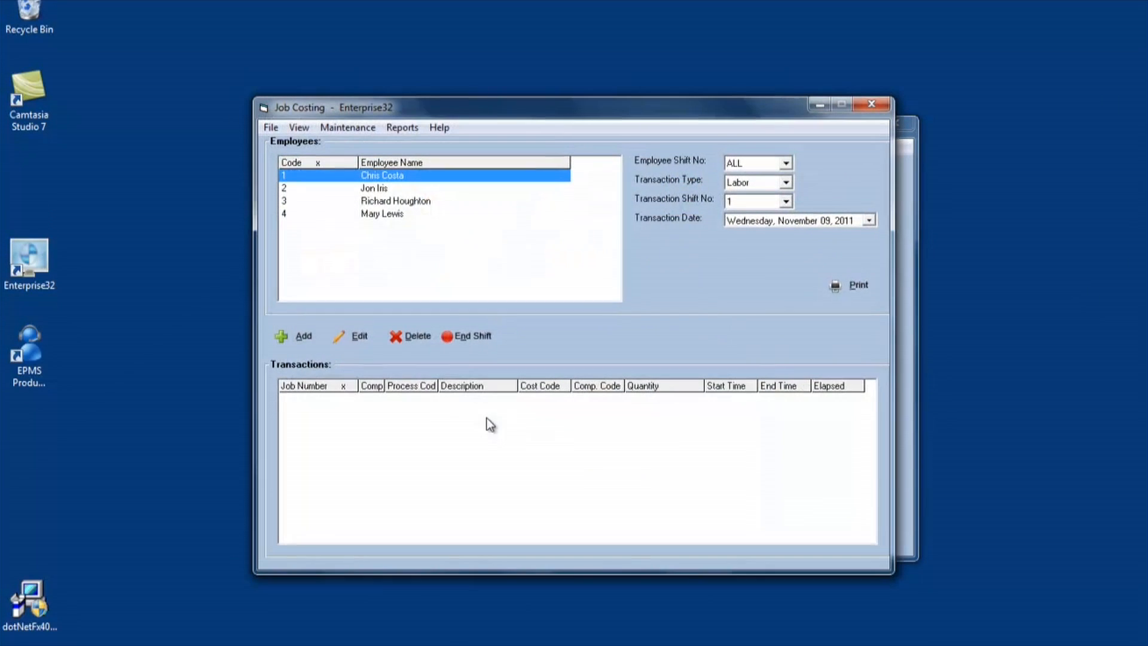
left_click(367, 189)
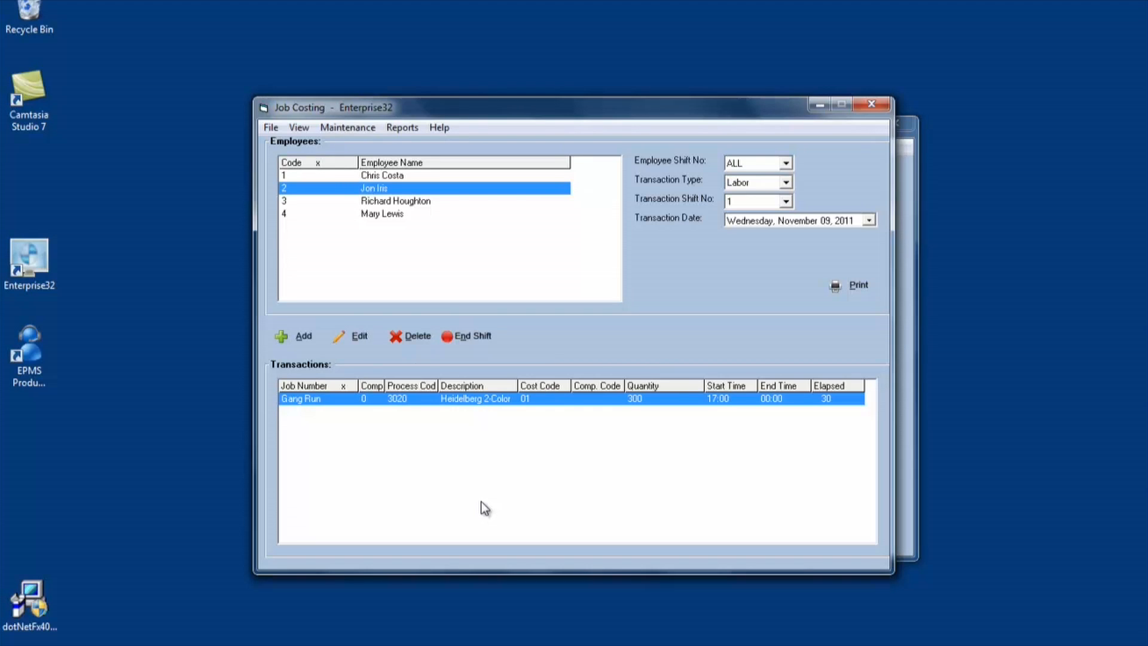
Preview the Individual Job Detail cost report for the gang run's internal production order in a window, and close the preview
left_click(401, 127)
left_click(418, 204)
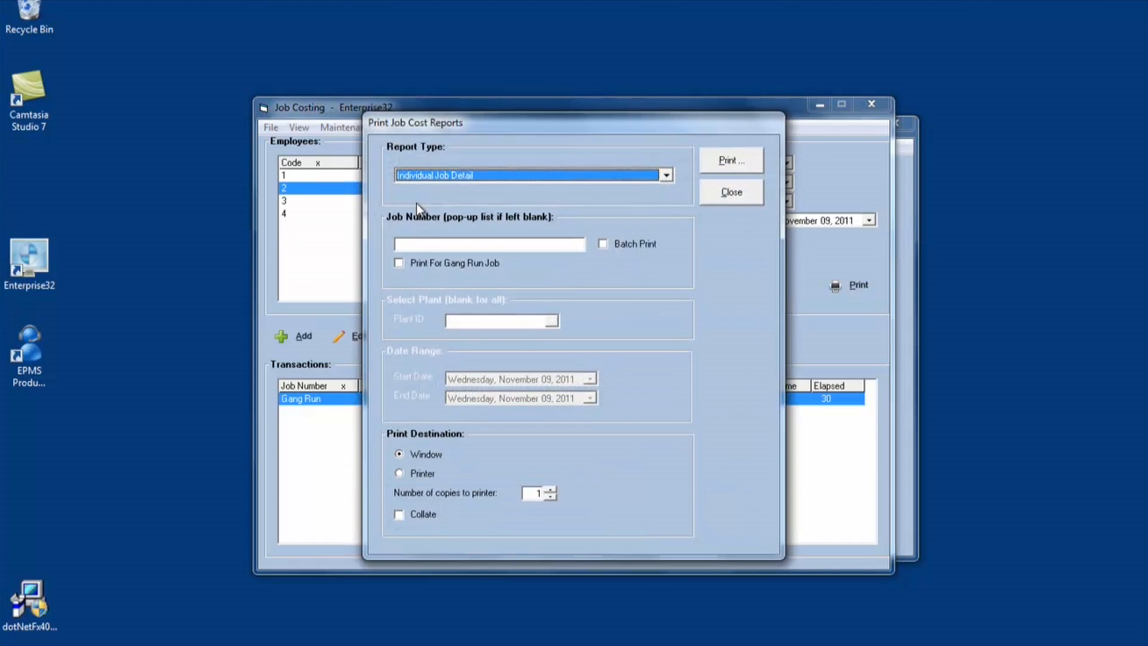
left_click(416, 245)
type("4075")
left_click(739, 168)
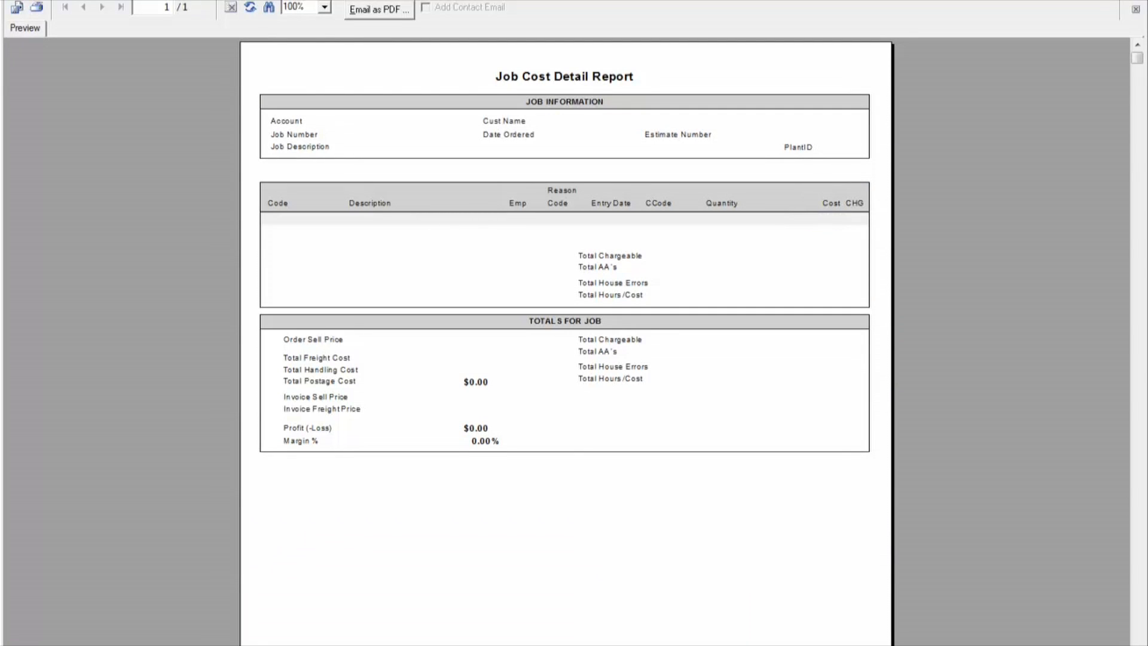
left_click(1131, 1)
Preview the Individual Job Detail cost report for the Arts Plumbing Business Cards job and close the report dialog
double_click(421, 246)
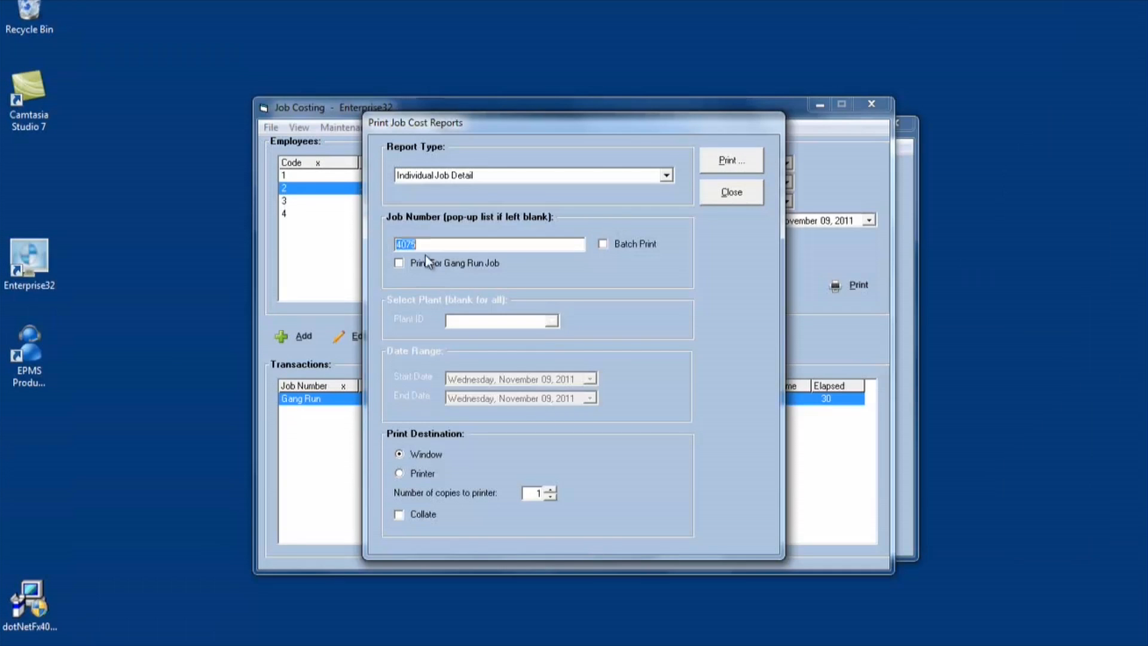
type("4074")
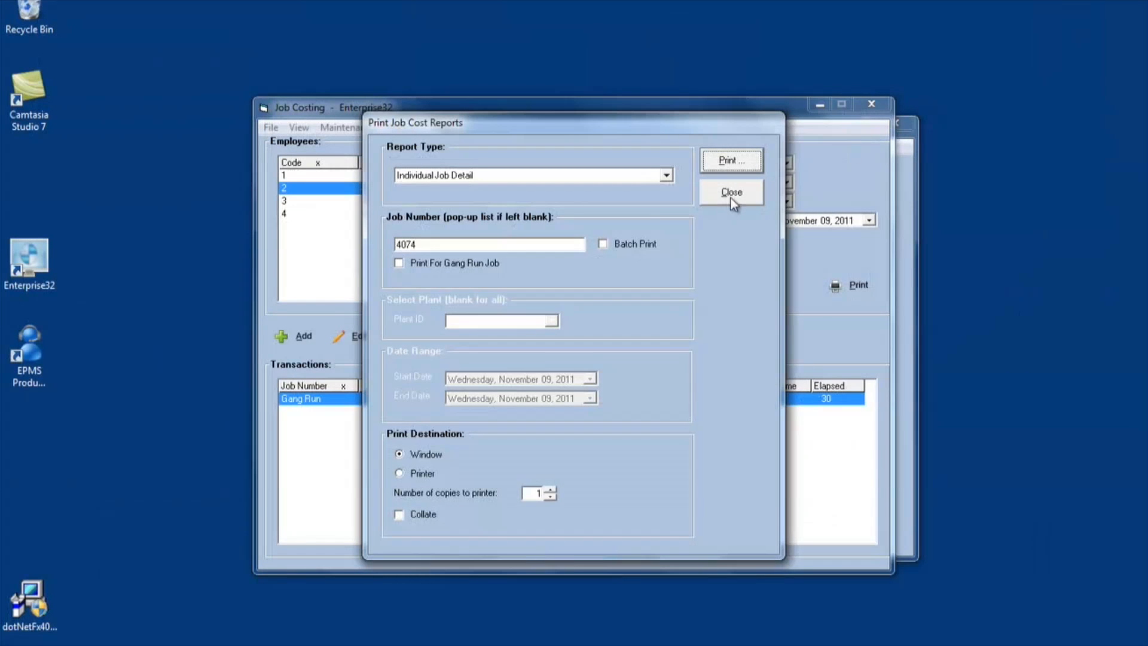
left_click(729, 197)
Switch the transaction type to Materials for employee code 2
left_click(785, 183)
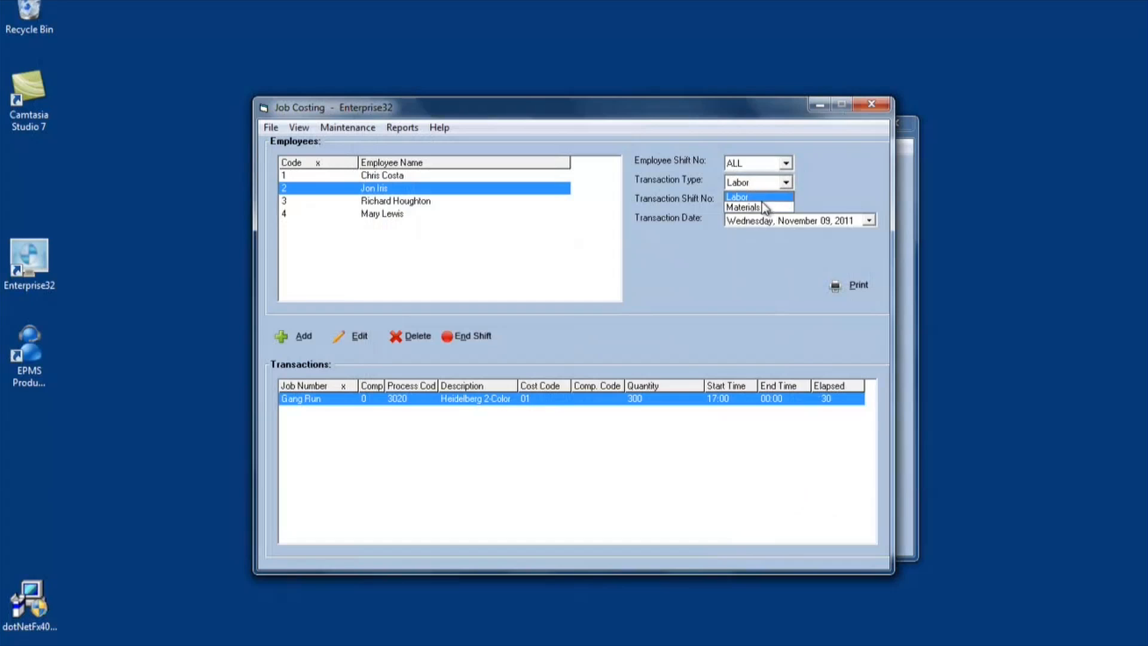
left_click(763, 211)
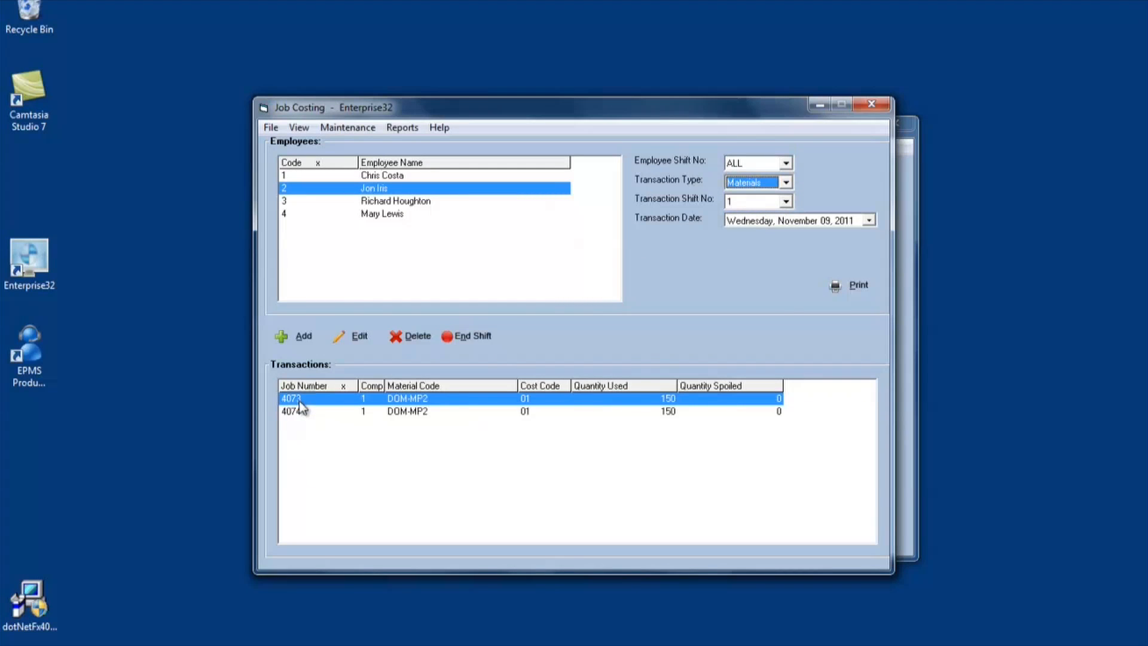